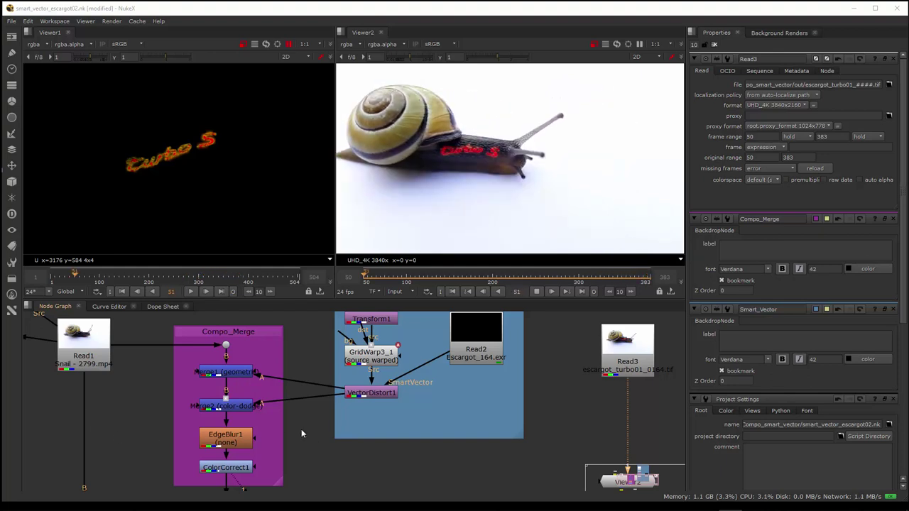
Open the properties of the SmartVector1 node that is fed by the snail footage
key(j)
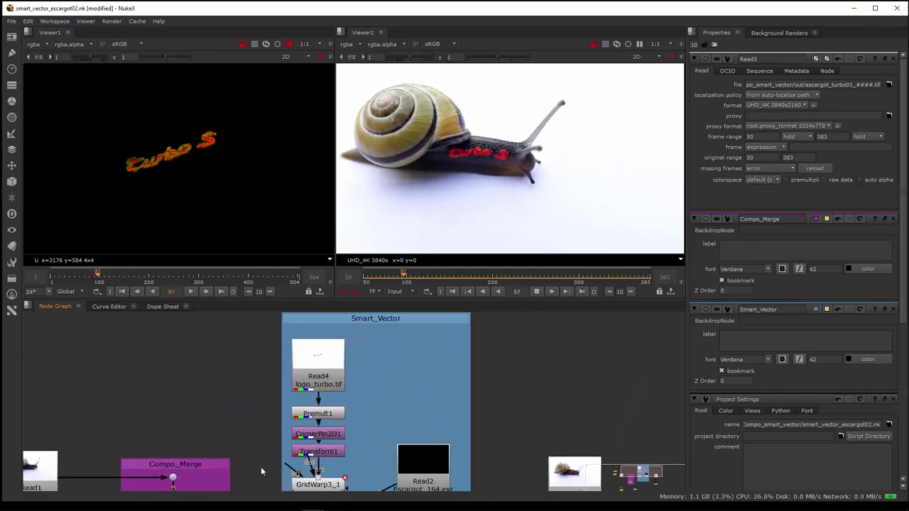
middle_drag(382, 420, 400, 360)
middle_drag(146, 409, 370, 358)
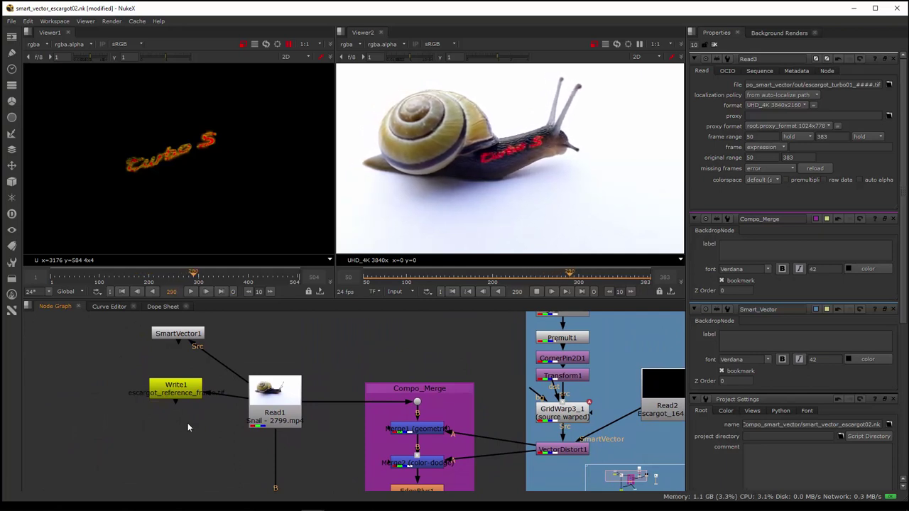
click(178, 332)
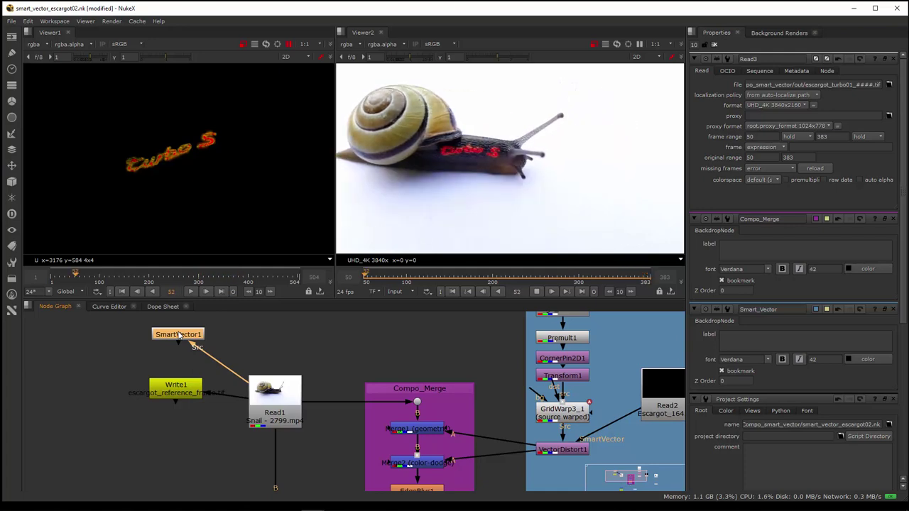
double_click(179, 335)
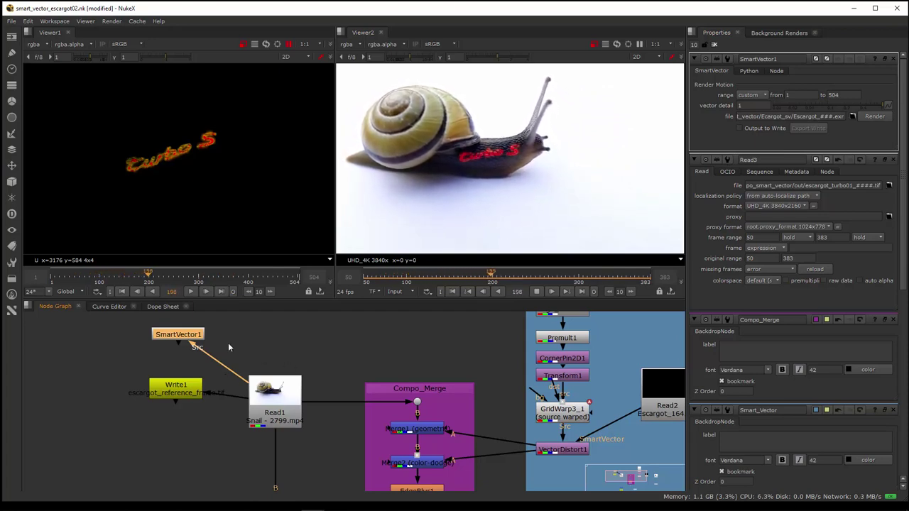
drag(182, 340, 184, 343)
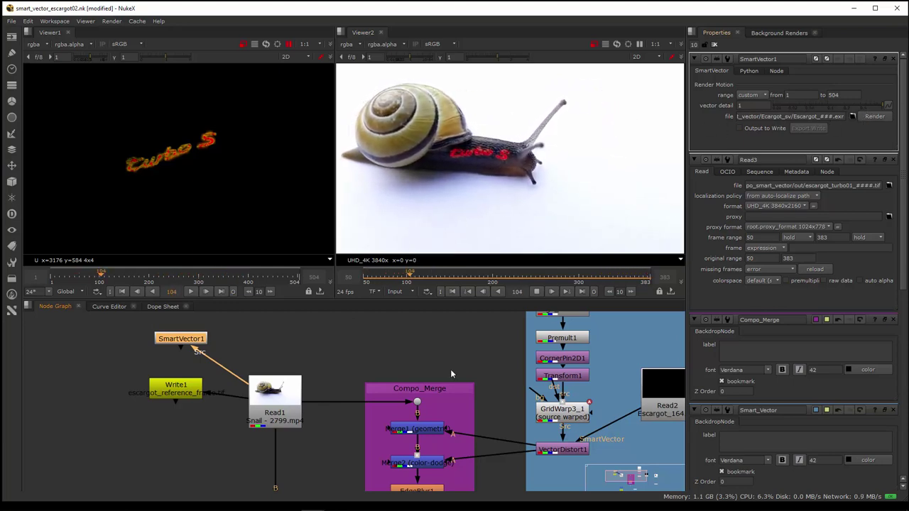
Stop the playback at frame 214 and select the Read2 node holding the rendered vector EXR sequence
middle_drag(454, 364, 264, 357)
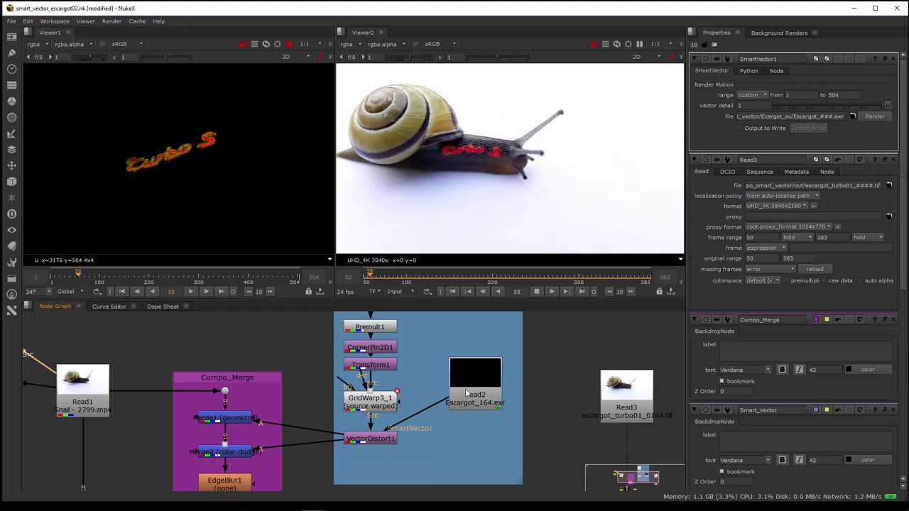
middle_drag(466, 393, 454, 363)
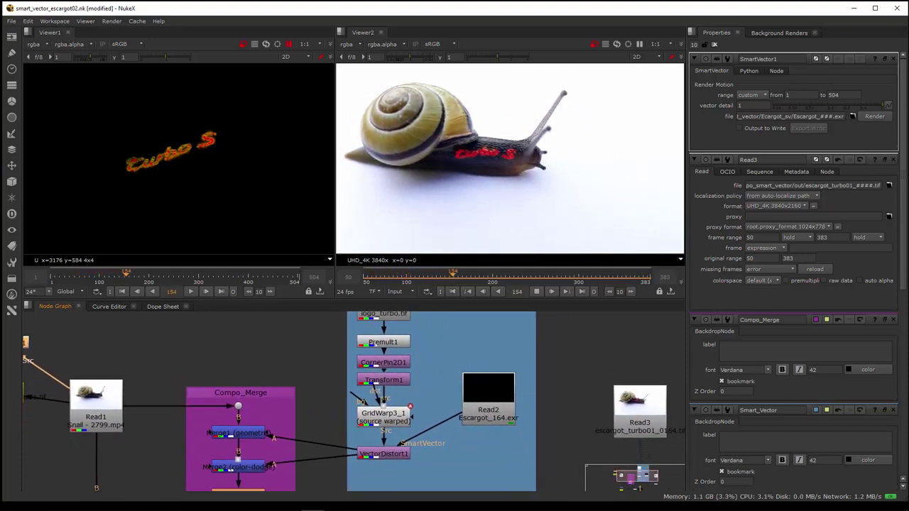
click(538, 292)
click(489, 399)
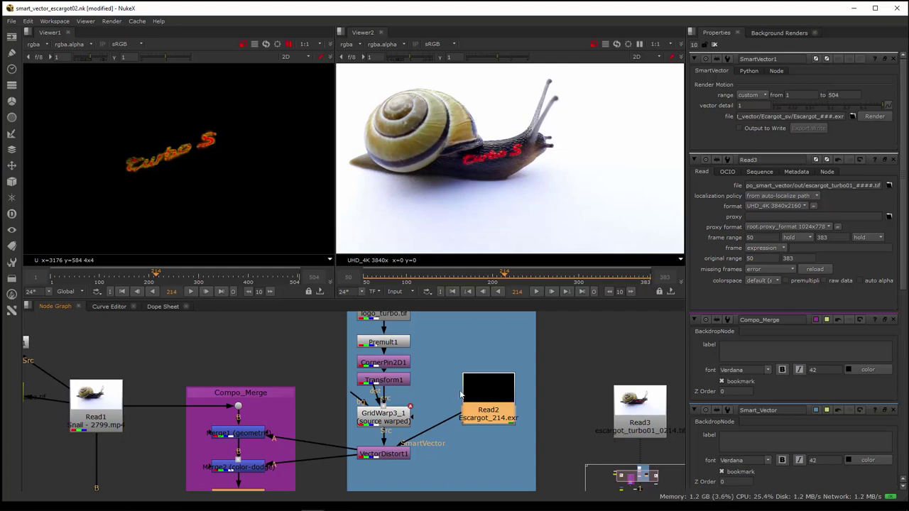
Display the Read4 logo_turbo.tif image in Viewer2 and zoom in on the lettering
middle_drag(424, 410, 444, 456)
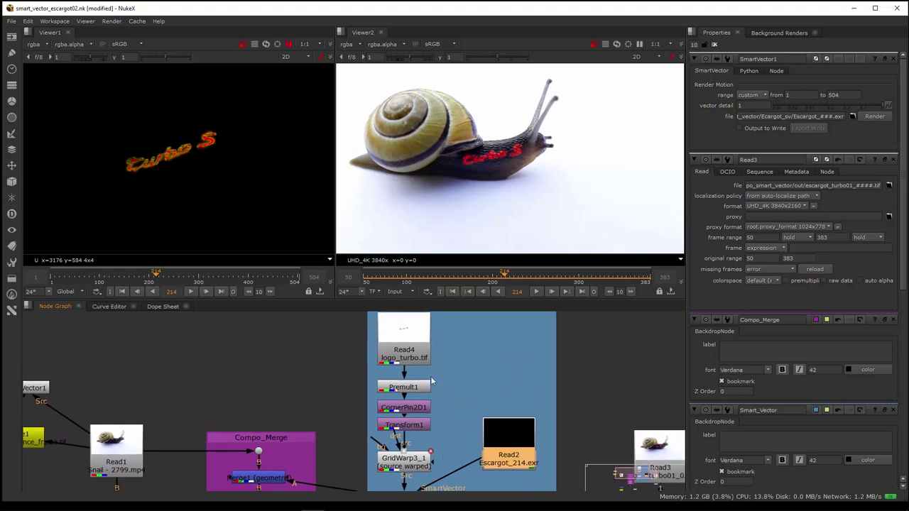
click(418, 341)
click(435, 346)
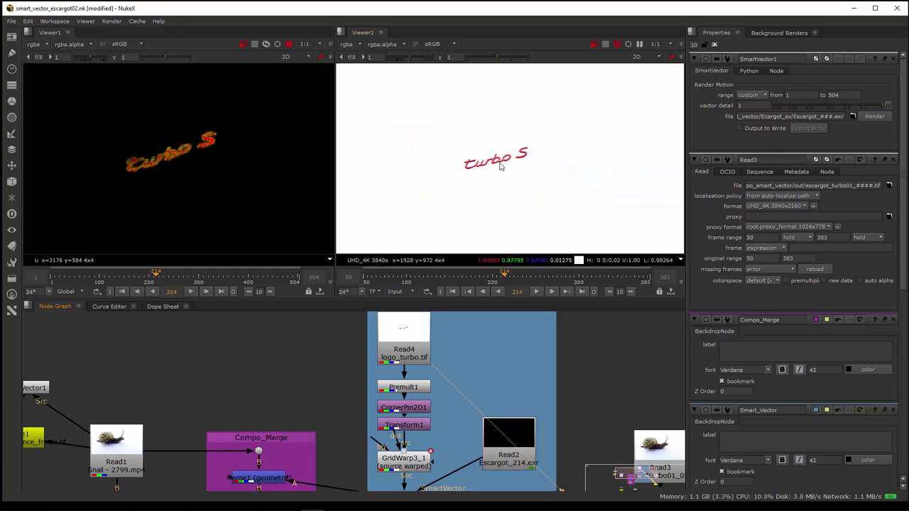
scroll(507, 181, up, 5)
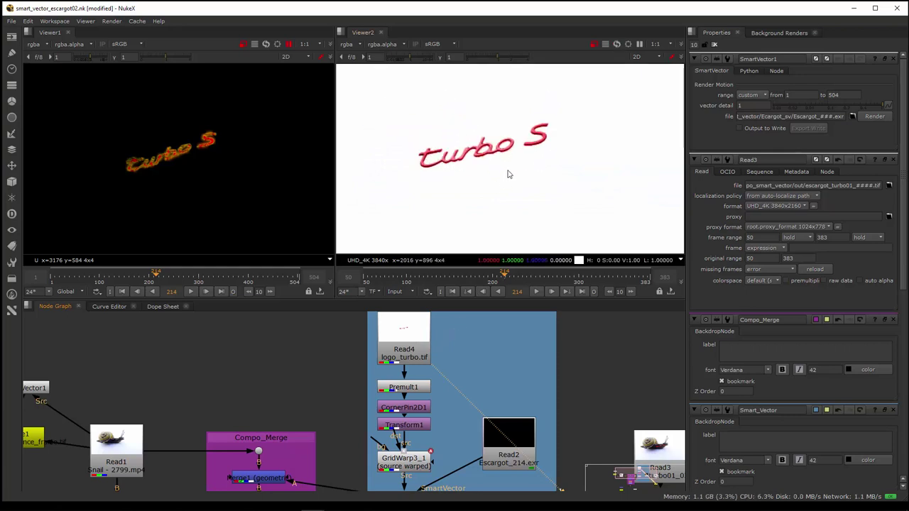
scroll(524, 199, up, 2)
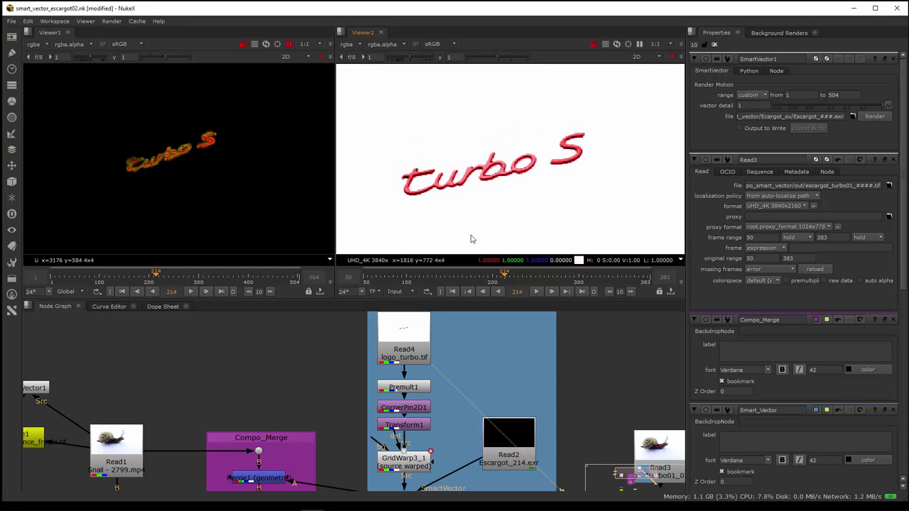
Examine the Premult1, CornerPin2D1 and Transform1 nodes below the logo, nudging Transform1 slightly lower in the chain
click(409, 388)
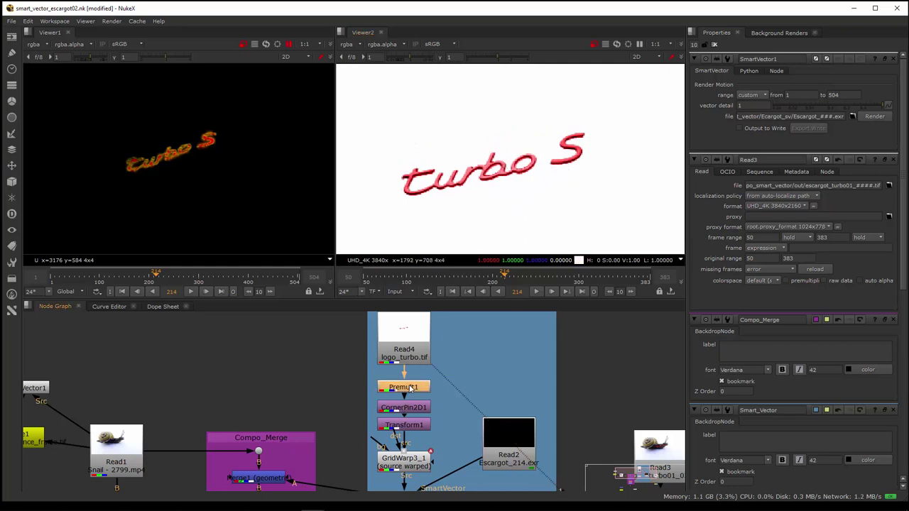
scroll(410, 388, down, 1)
middle_drag(412, 390, 413, 370)
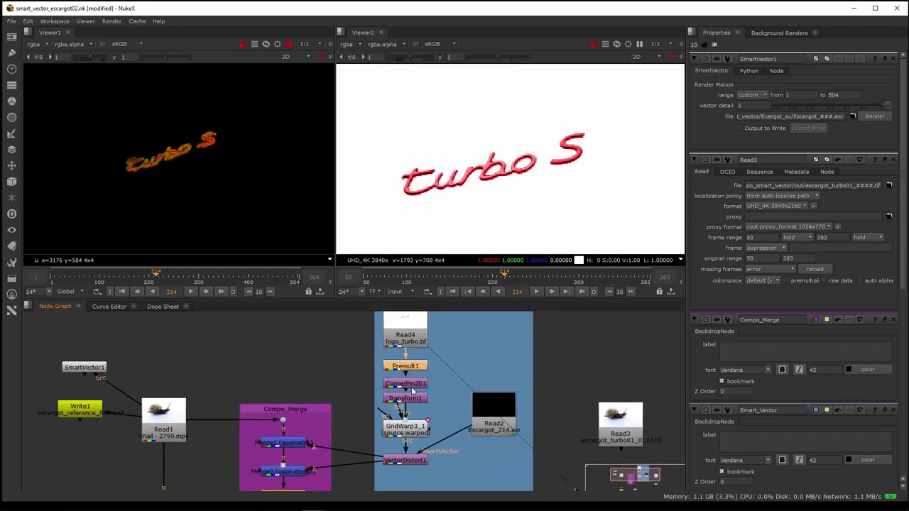
click(412, 385)
drag(411, 402, 411, 407)
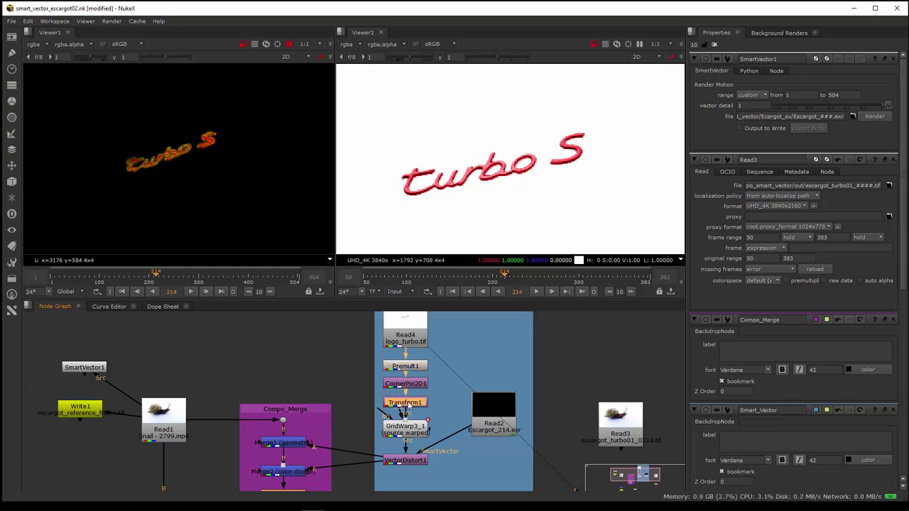
scroll(415, 391, up, 3)
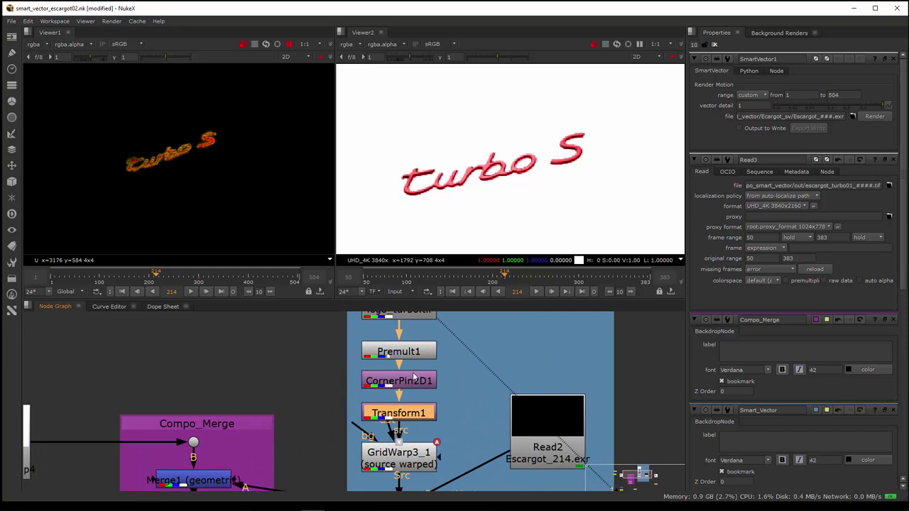
middle_drag(441, 417, 464, 428)
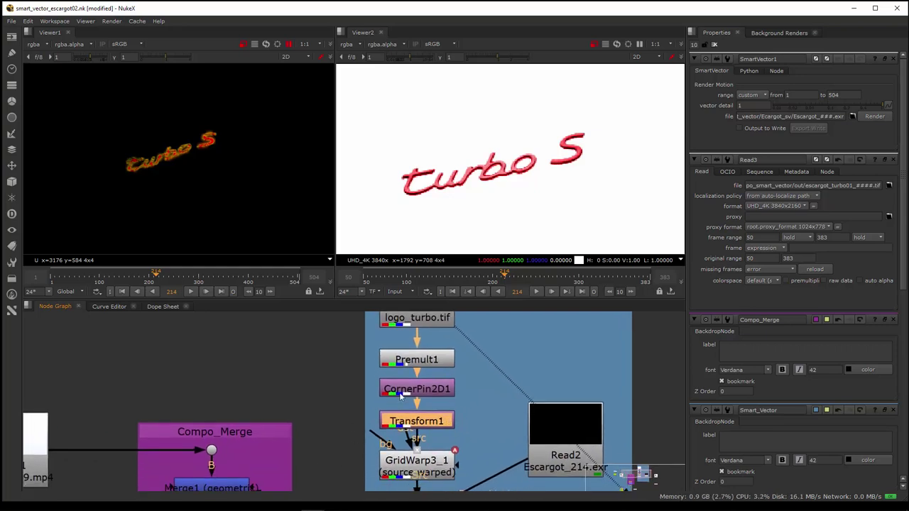
click(417, 361)
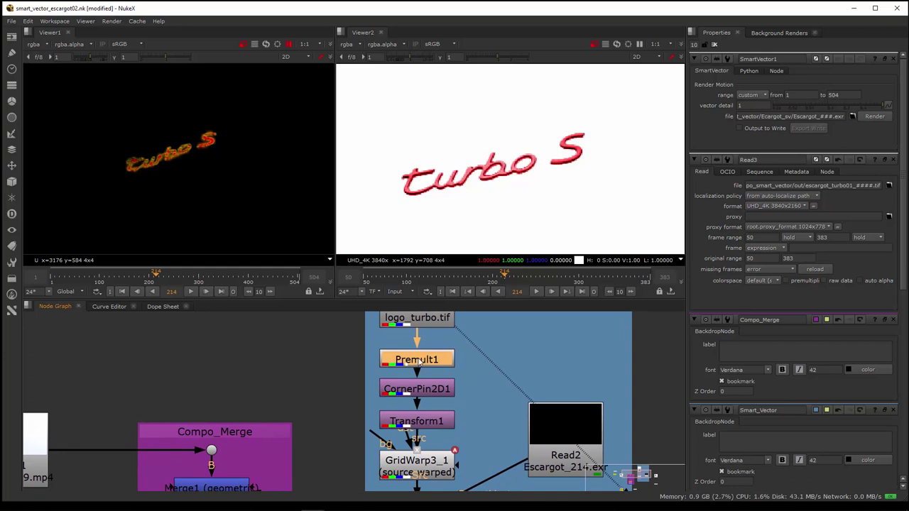
Select the Read4 logo node in the Smart_Vector backdrop and display its alpha channel in Viewer2
middle_drag(432, 357, 400, 333)
click(424, 350)
scroll(424, 350, down, 3)
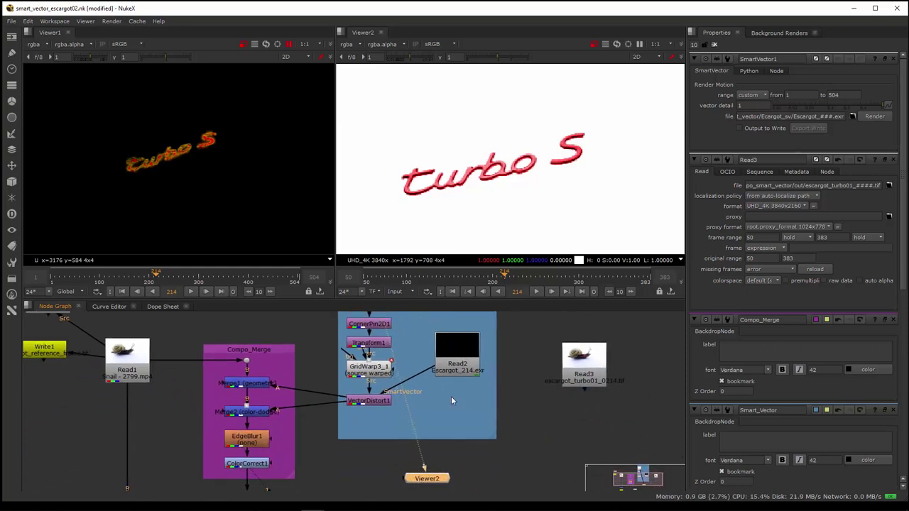
middle_drag(446, 361, 506, 483)
click(430, 399)
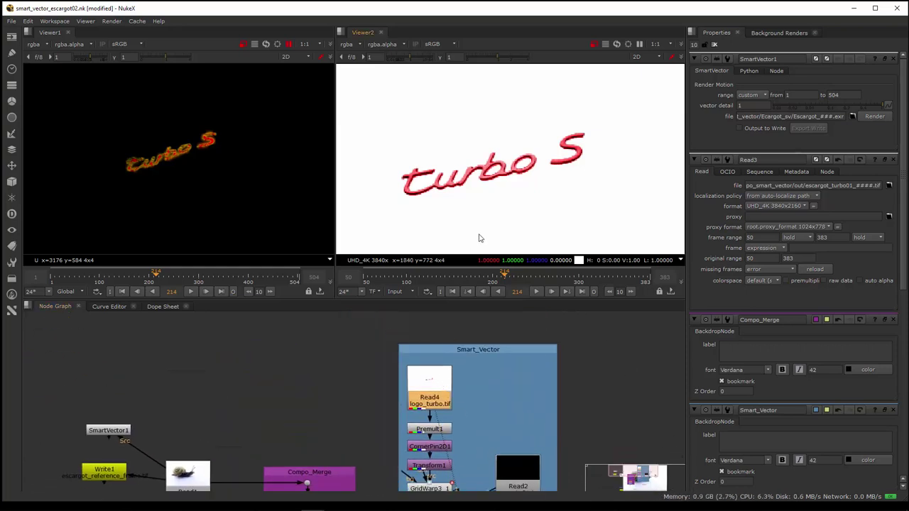
key(a)
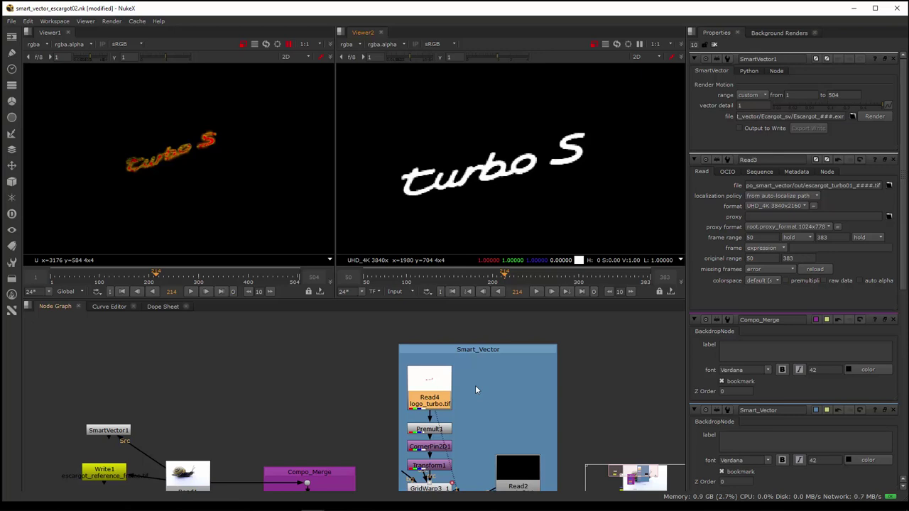
middle_drag(477, 409, 486, 370)
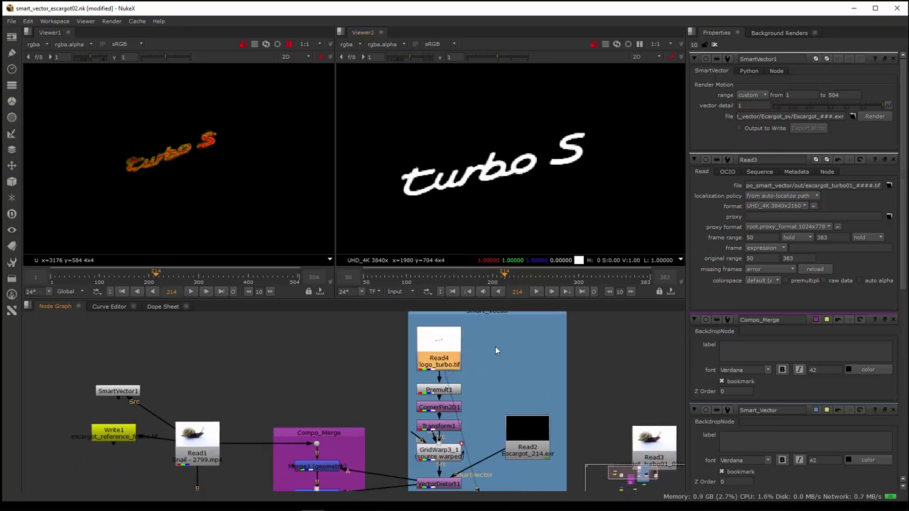
click(12, 119)
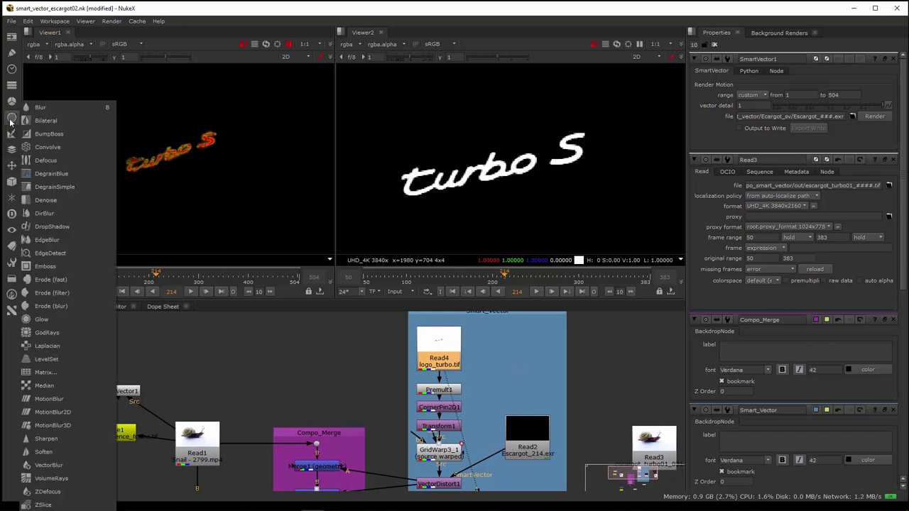
mouse_move(12, 85)
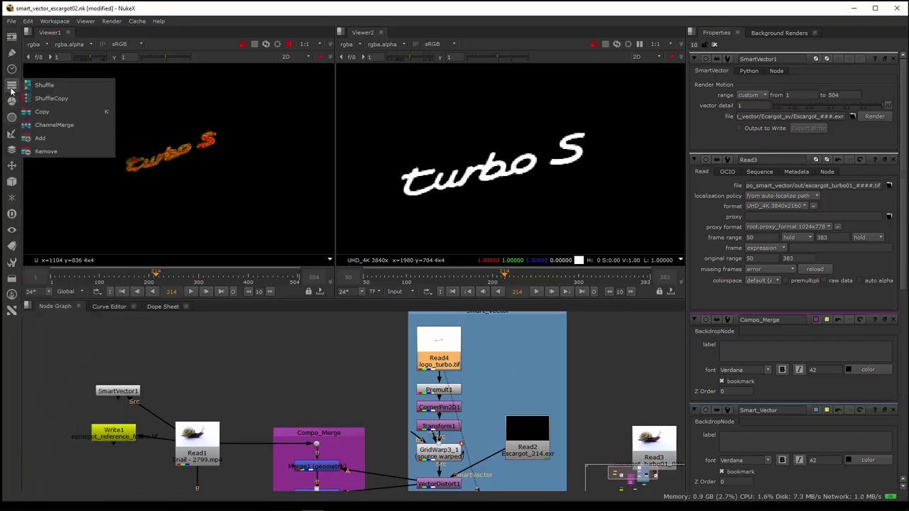
click(317, 367)
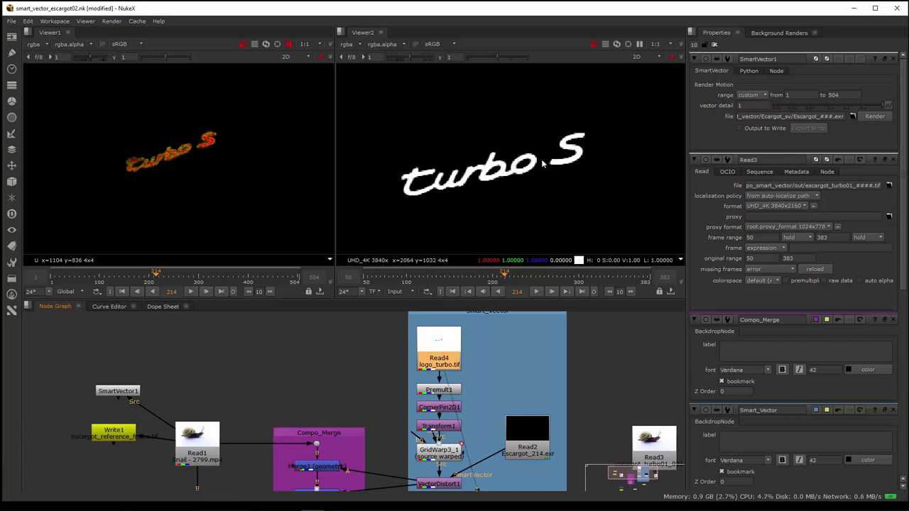
Switch Viewer2 back from alpha to full color and display the output of the Premult1 node
key(a)
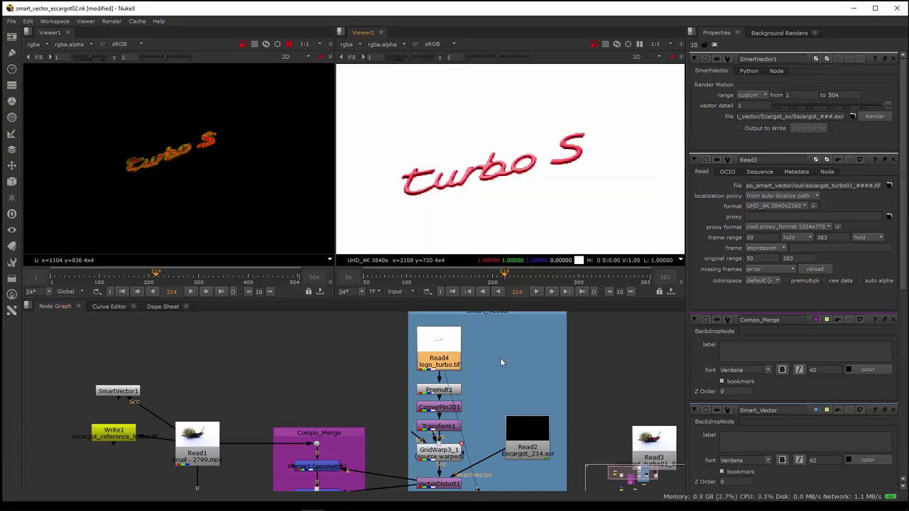
middle_drag(481, 390, 473, 346)
click(439, 348)
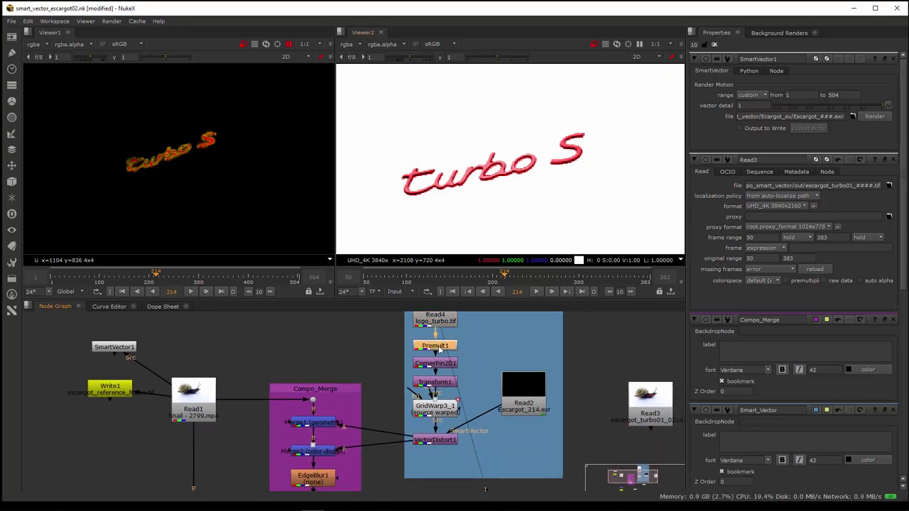
key(1)
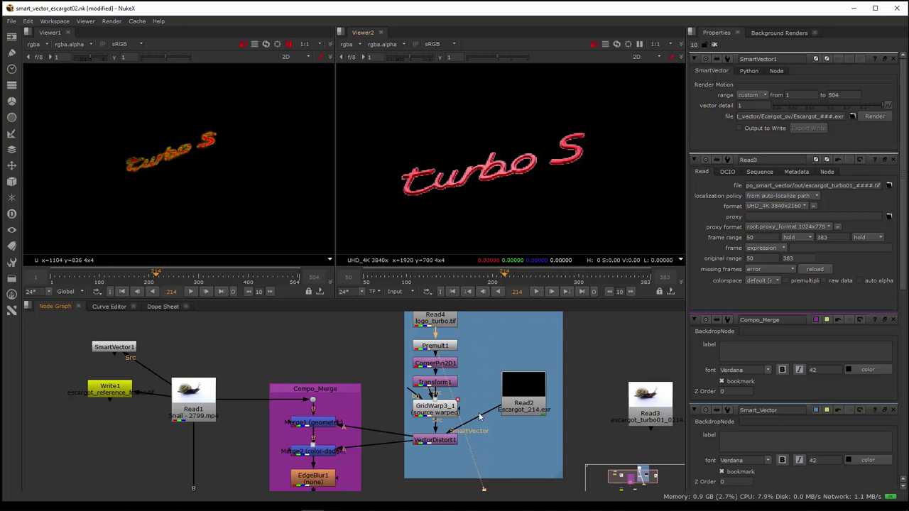
Select the Premult1 node, and view the warped logo from GridWarp3_1 in Viewer2
middle_drag(479, 417, 486, 443)
click(446, 367)
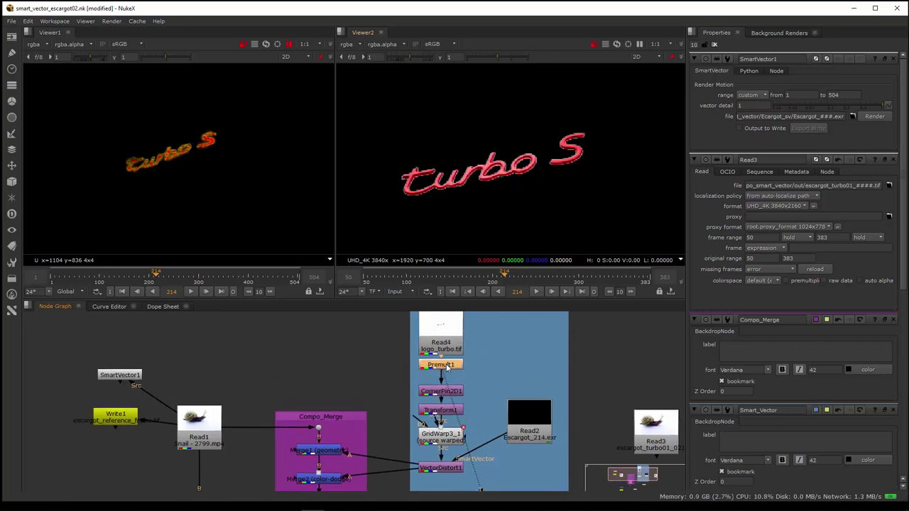
click(438, 440)
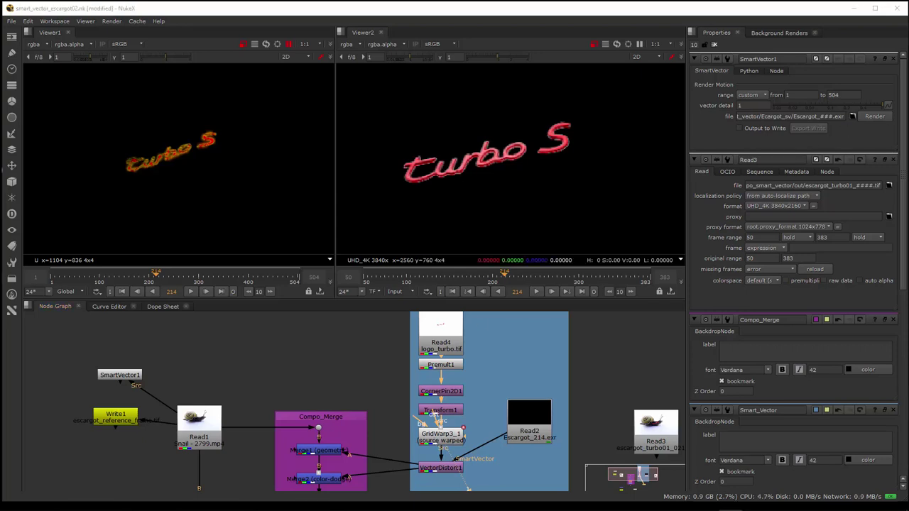
click(452, 436)
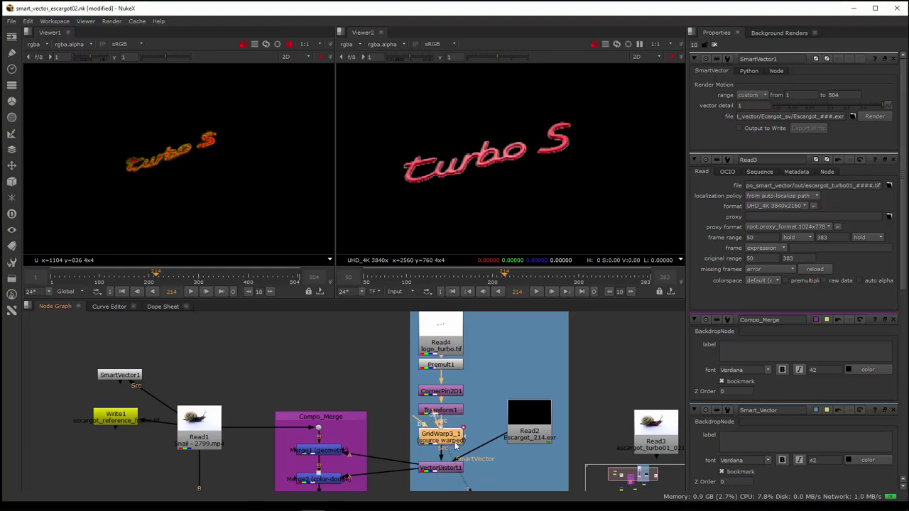
middle_drag(453, 439, 446, 411)
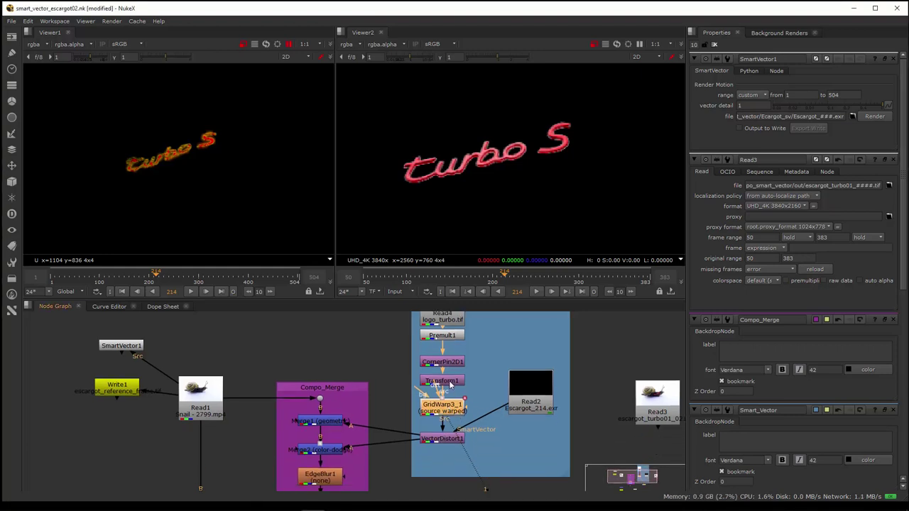
Display the output of VectorDistort1 in Viewer2 and go to frame 349 to check the distorted logo
click(440, 440)
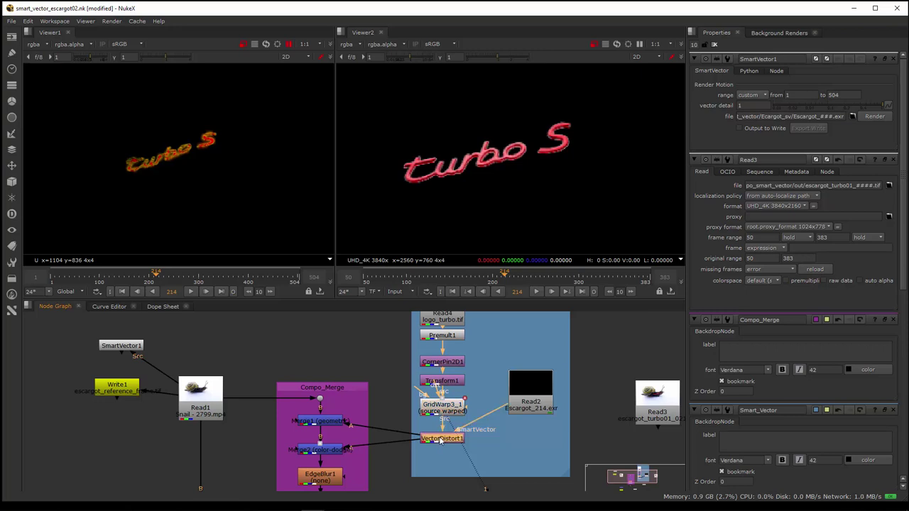
scroll(442, 441, up, 3)
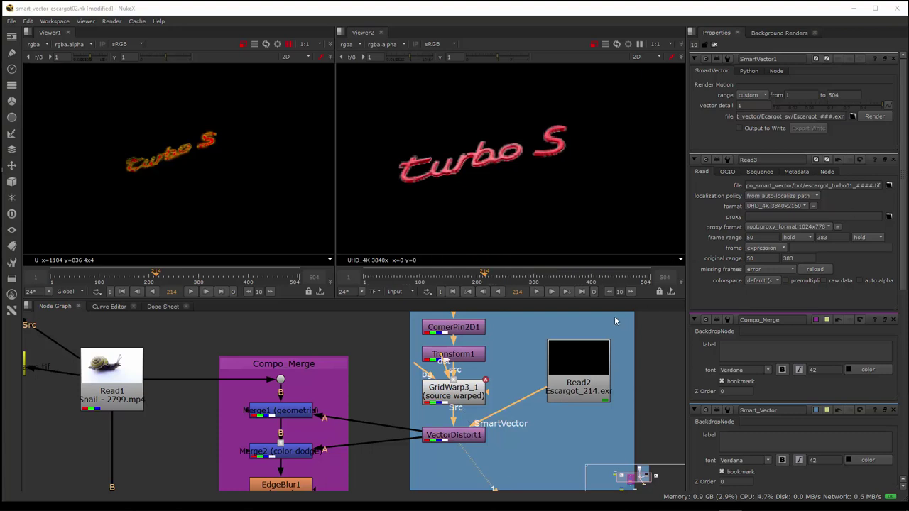
click(562, 278)
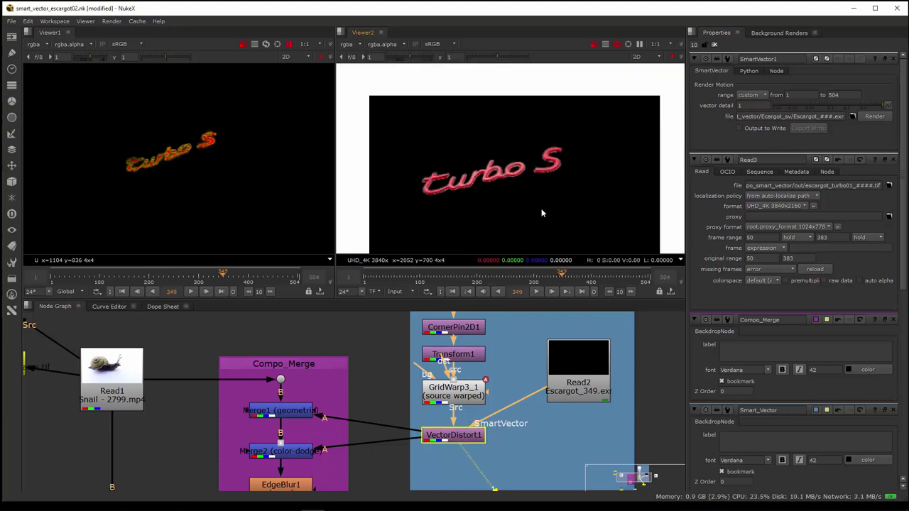
Move the Compo_Merge backdrop with all its nodes slightly up in the node graph
mouse_move(541, 212)
middle_down()
mouse_move(540, 176)
mouse_move(535, 199)
middle_up()
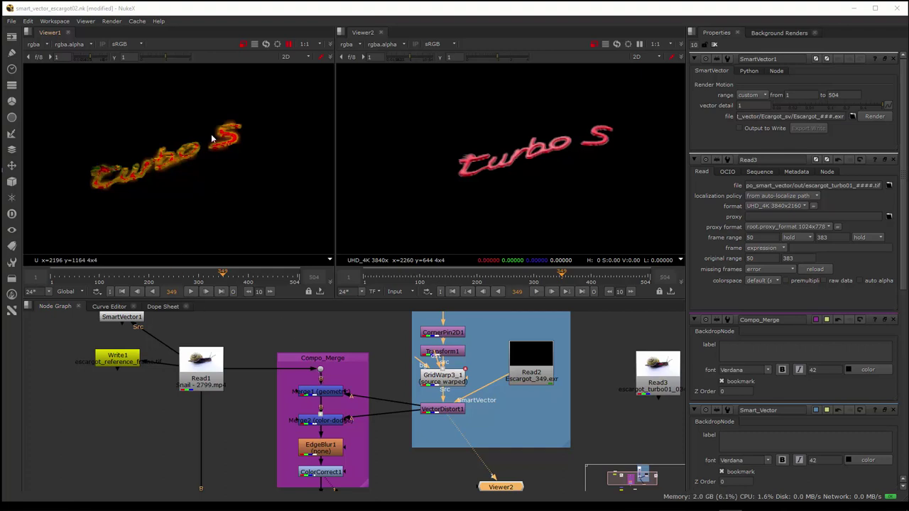
drag(329, 359, 326, 340)
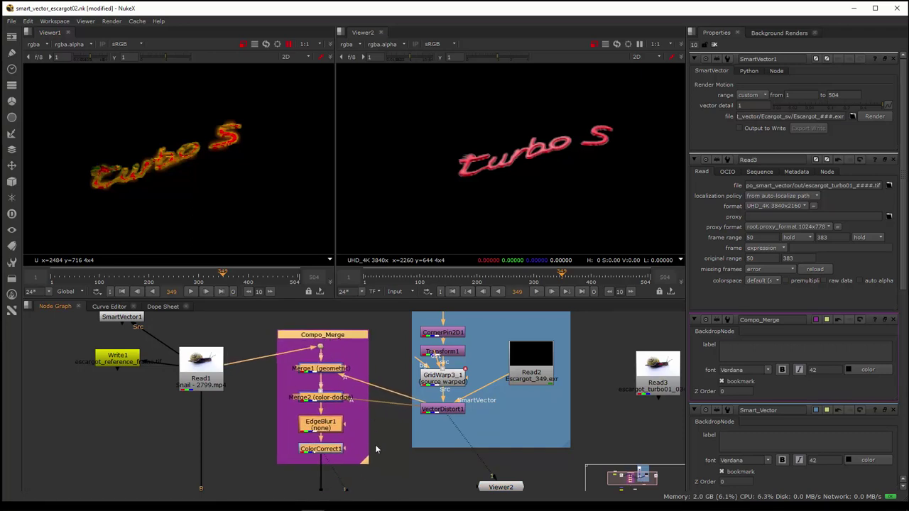
middle_drag(374, 450, 378, 384)
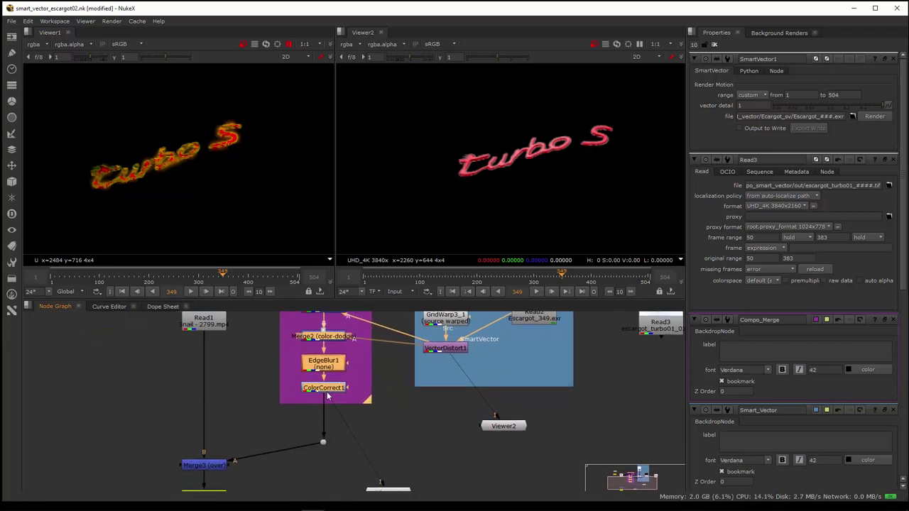
middle_drag(327, 411, 331, 430)
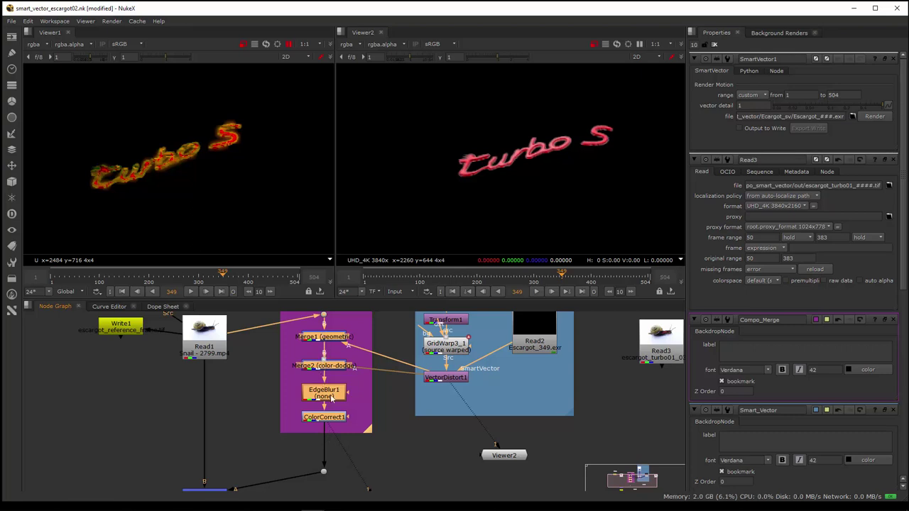
middle_drag(388, 470, 391, 422)
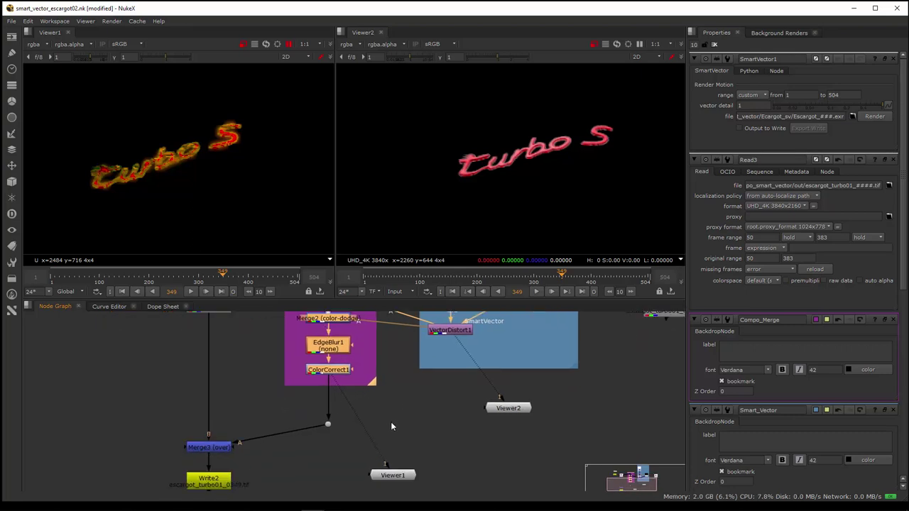
Move the Merge3 node up to line it up with the dot below the Compo_Merge backdrop
drag(207, 449, 211, 430)
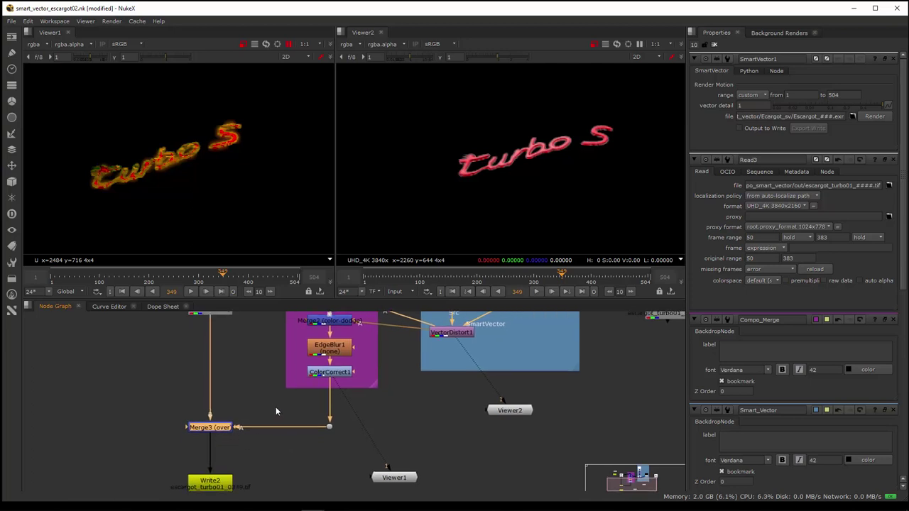
scroll(275, 407, down, 2)
scroll(285, 448, up, 4)
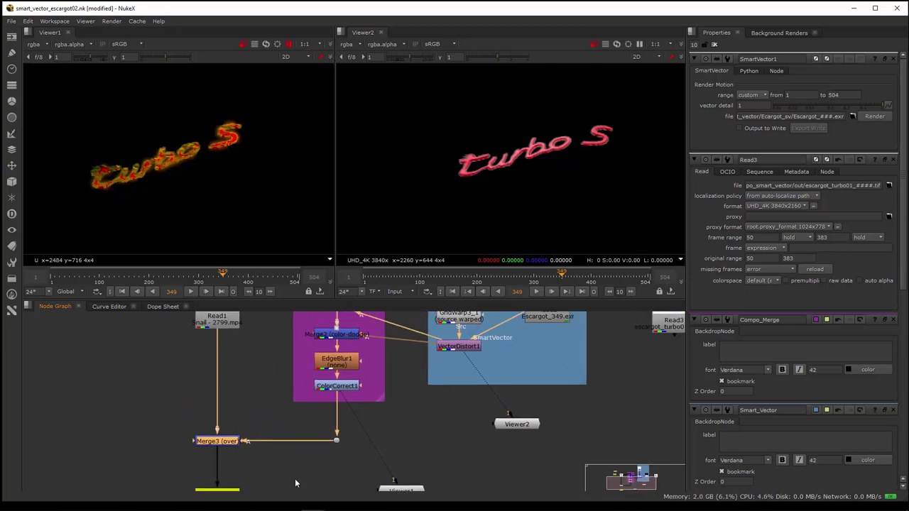
scroll(383, 474, down, 3)
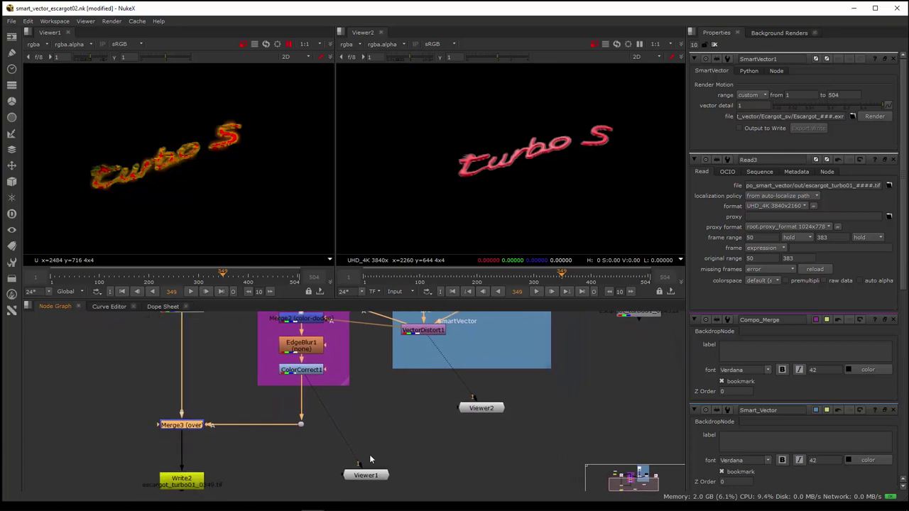
Move the Viewer1 node and the Read1 snail footage node slightly up in the node graph
drag(364, 474, 358, 432)
scroll(358, 432, up, 5)
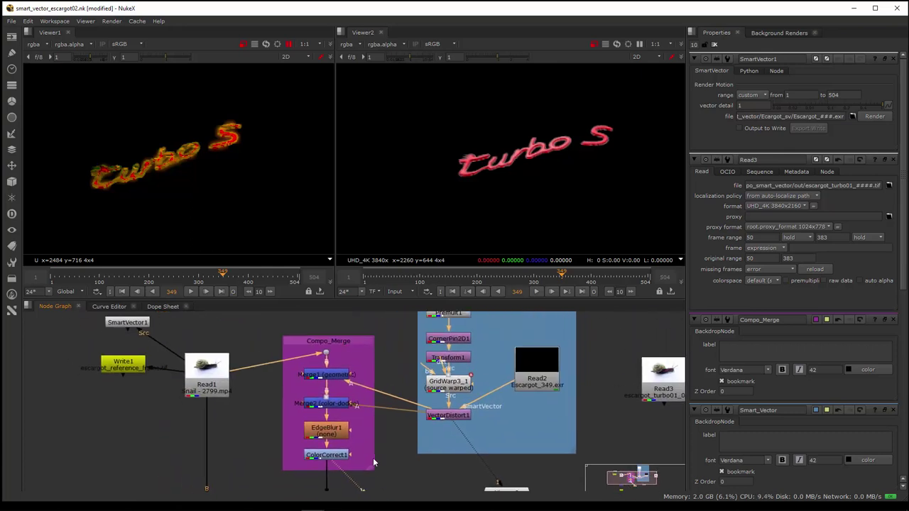
drag(205, 365, 209, 340)
scroll(344, 395, up, 2)
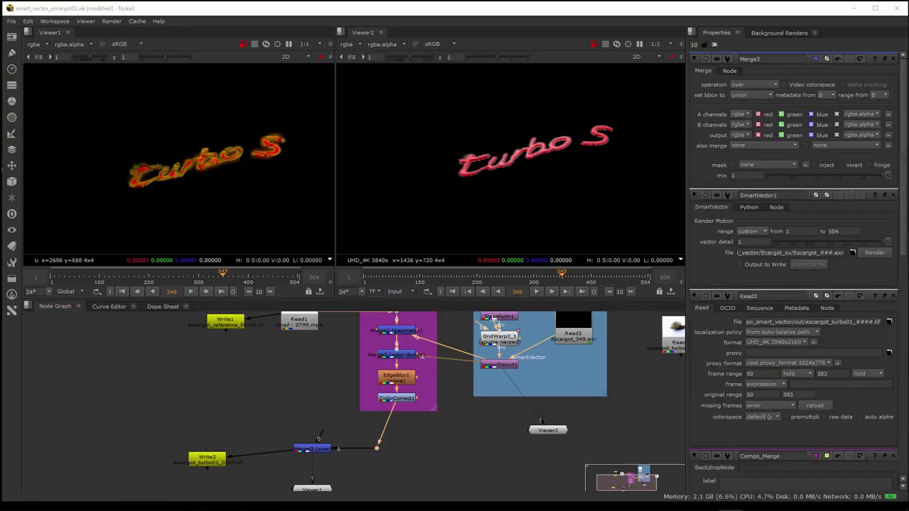
Create a Merge node below the Compo_Merge backdrop, shift it away from the dot, and delete it
scroll(329, 465, up, 3)
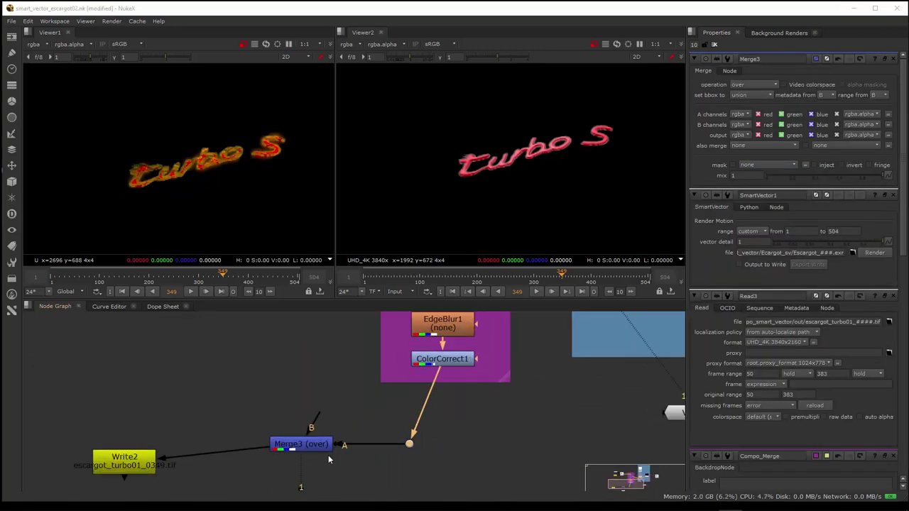
click(463, 441)
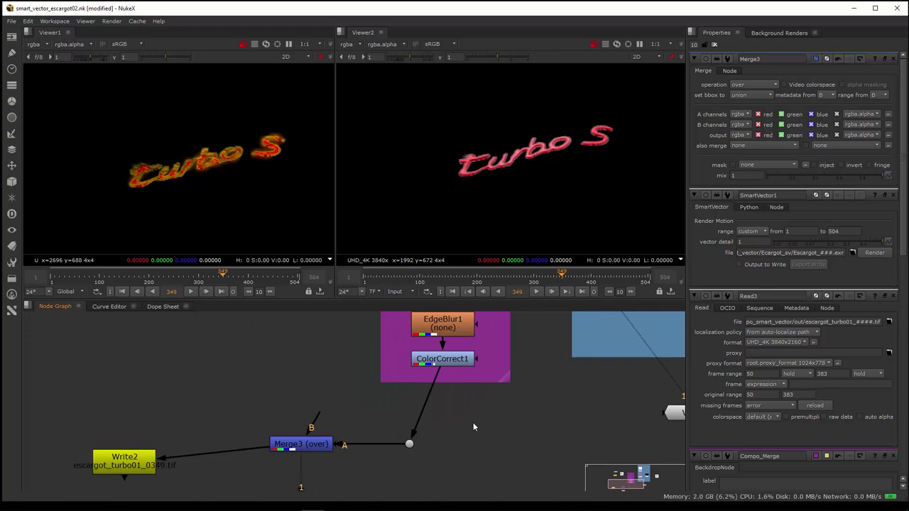
key(m)
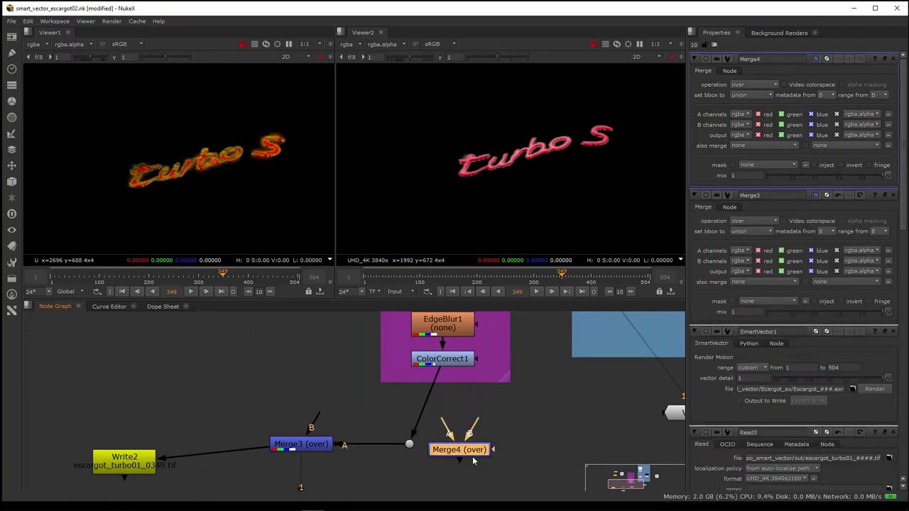
drag(478, 458, 509, 458)
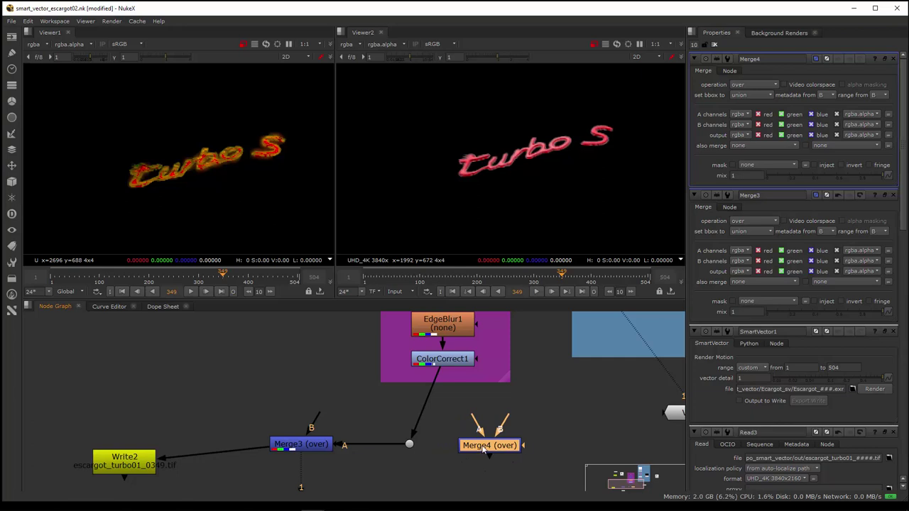
mouse_move(480, 453)
mouse_down()
mouse_move(500, 449)
mouse_move(486, 450)
mouse_up()
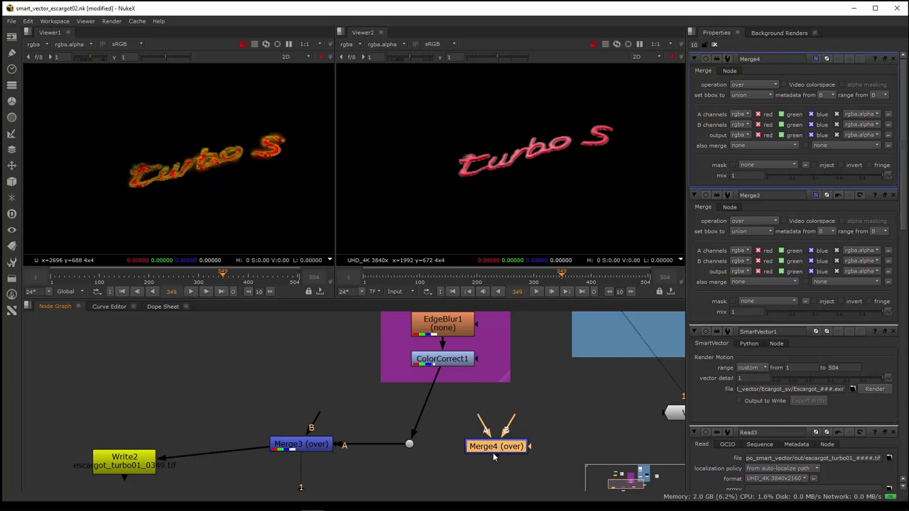
key(Delete)
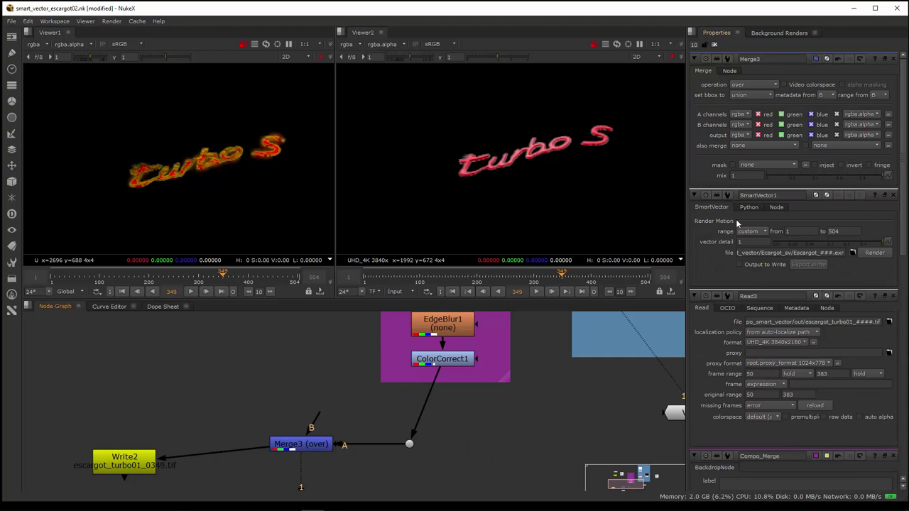
Review the merge operations available for the Merge3 node
click(733, 85)
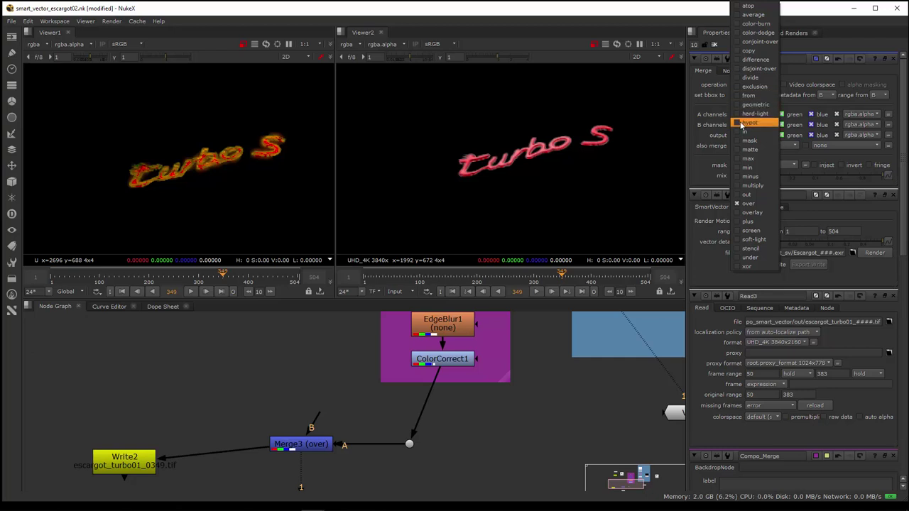
click(697, 151)
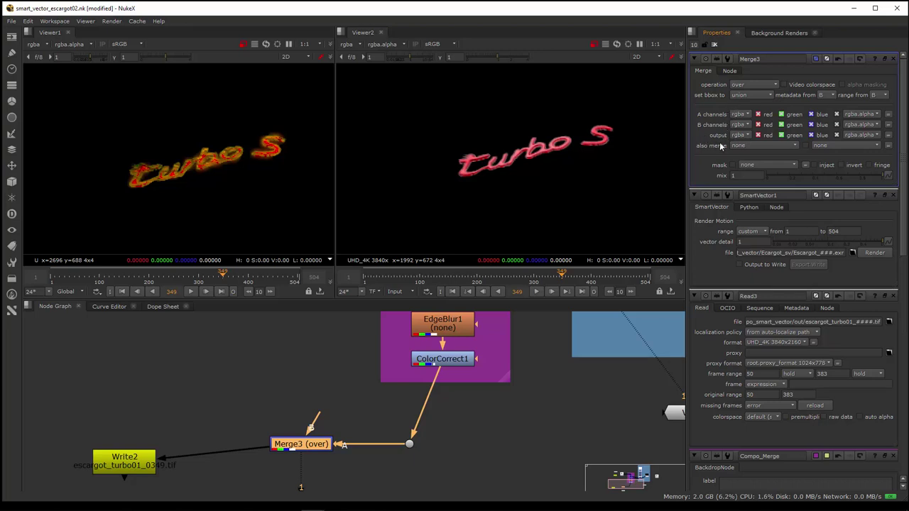
mouse_move(748, 85)
Connect the B input of Merge3 to the Read1 snail footage
middle_drag(318, 446, 350, 493)
scroll(352, 444, down, 3)
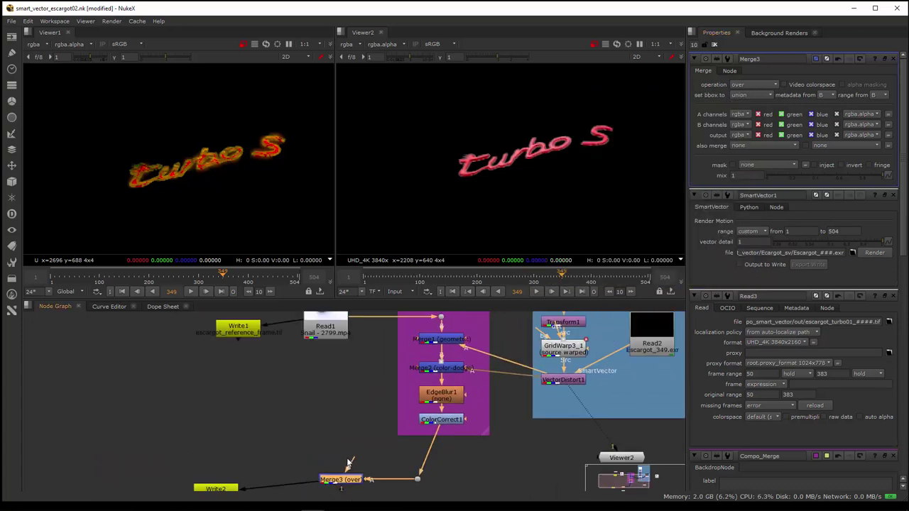
drag(348, 463, 337, 339)
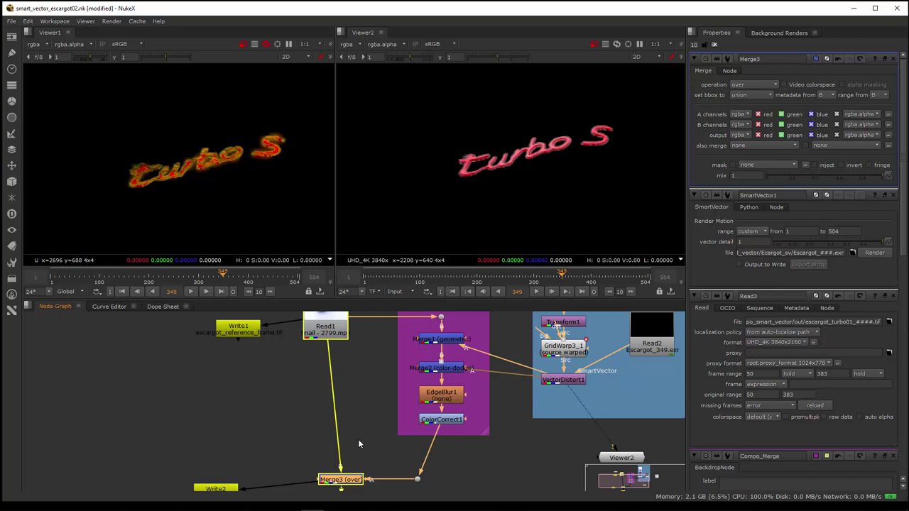
click(358, 439)
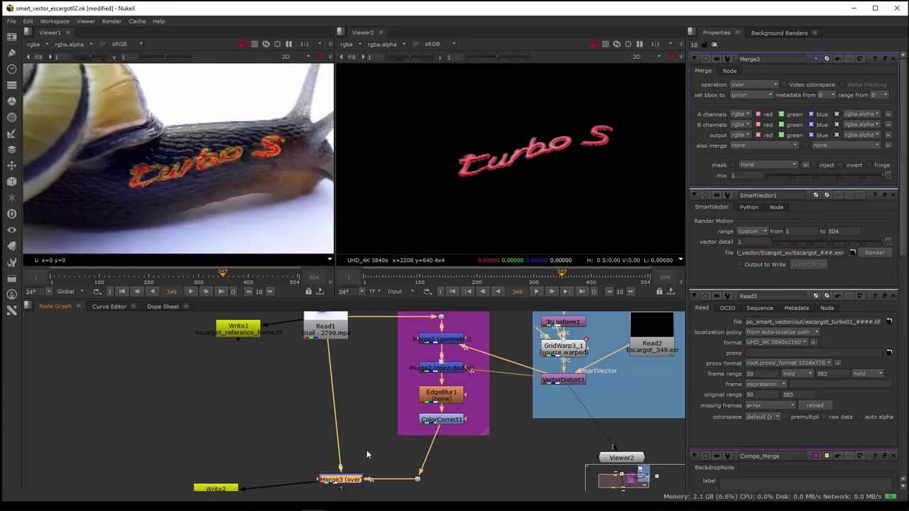
Rewire the dot feeding Merge3's A input from ColorCorrect1 to the VectorDistort1 output
middle_drag(367, 449, 320, 442)
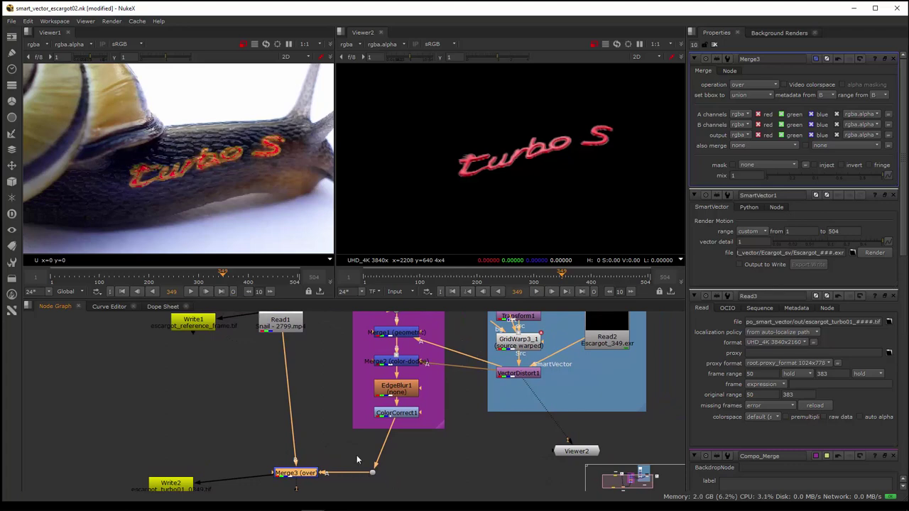
middle_drag(409, 482, 384, 479)
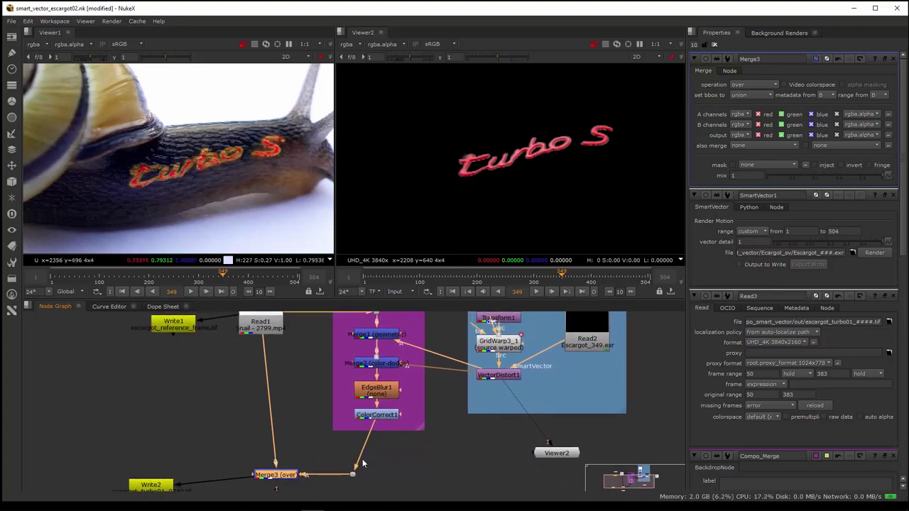
drag(359, 471, 508, 380)
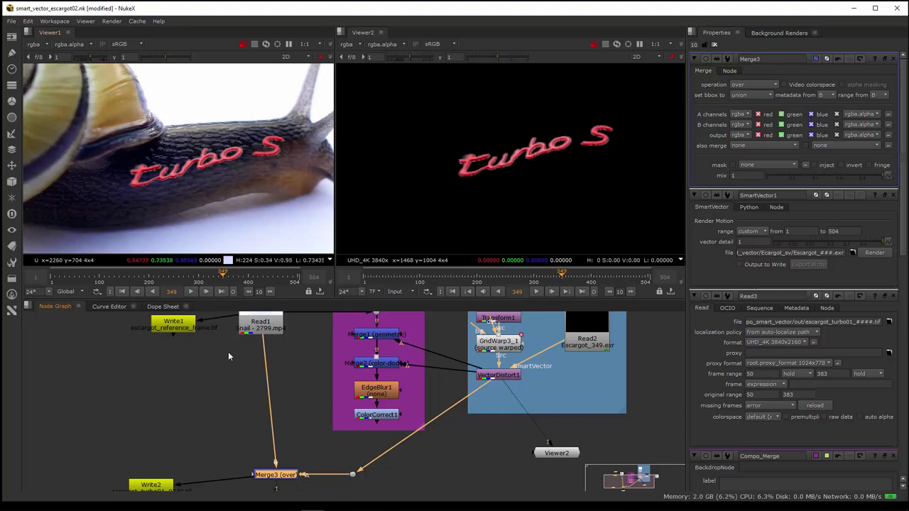
Line up Merge3 below Read1, place the Viewer1 node directly beneath it, and select Merge3
click(390, 396)
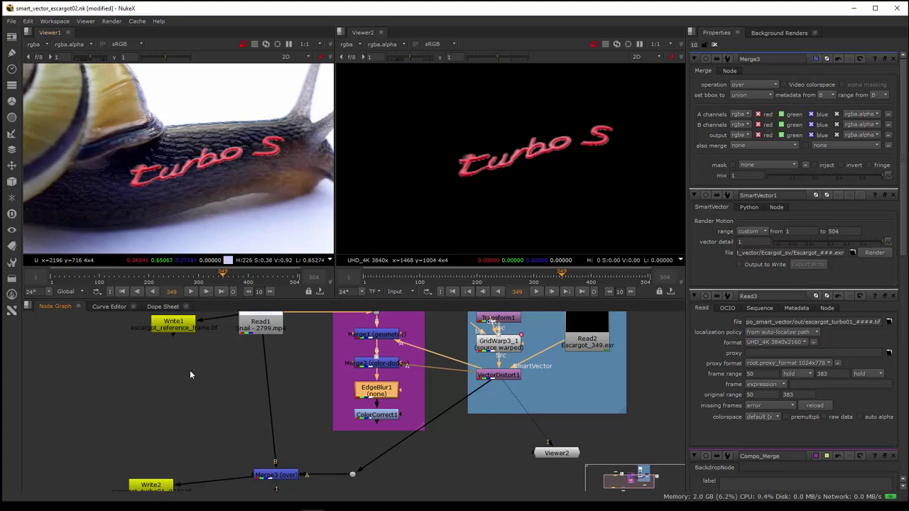
middle_drag(206, 449, 238, 448)
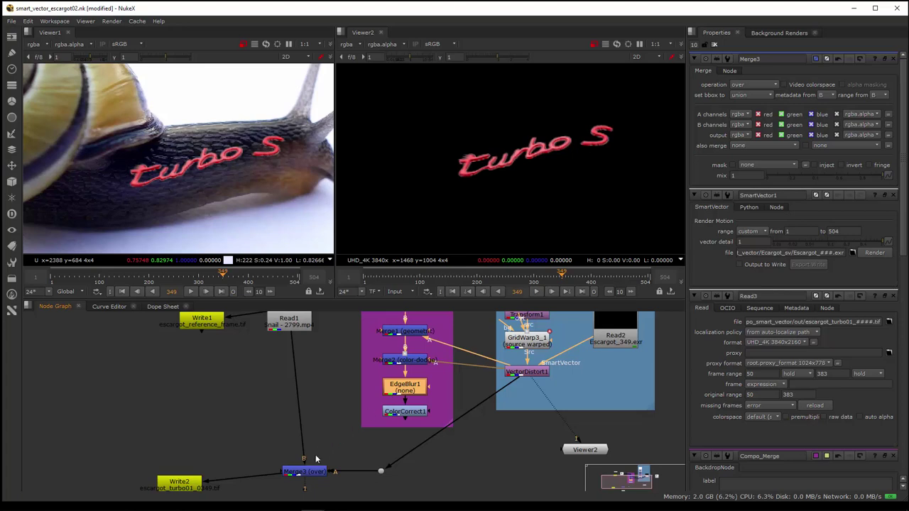
click(304, 473)
middle_drag(307, 449, 304, 413)
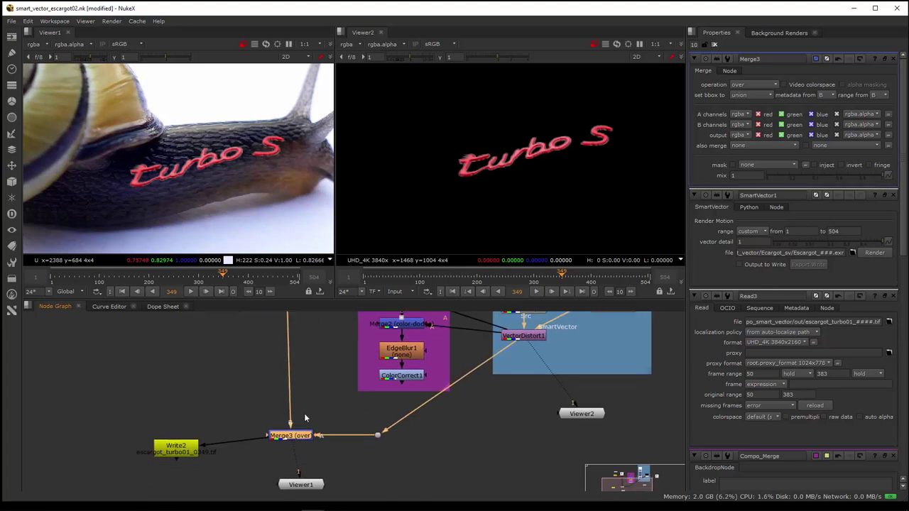
drag(304, 489, 291, 489)
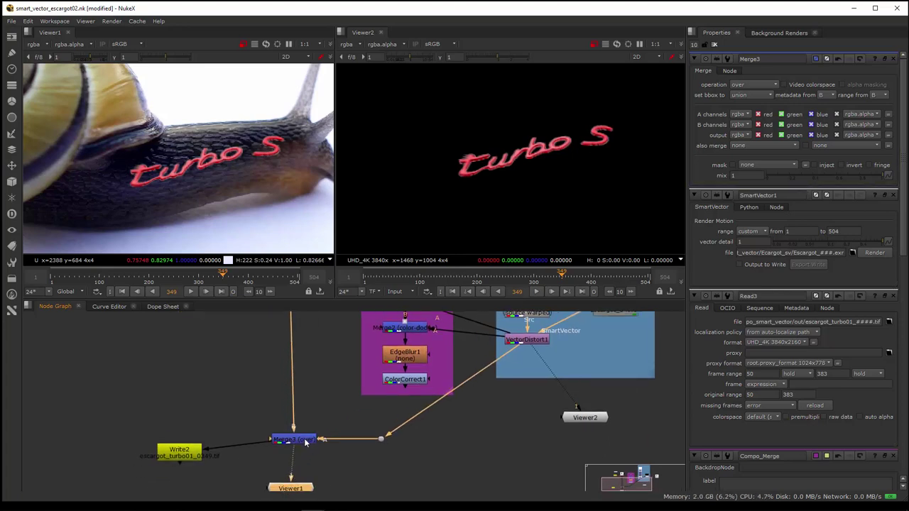
click(304, 442)
middle_drag(299, 455, 292, 477)
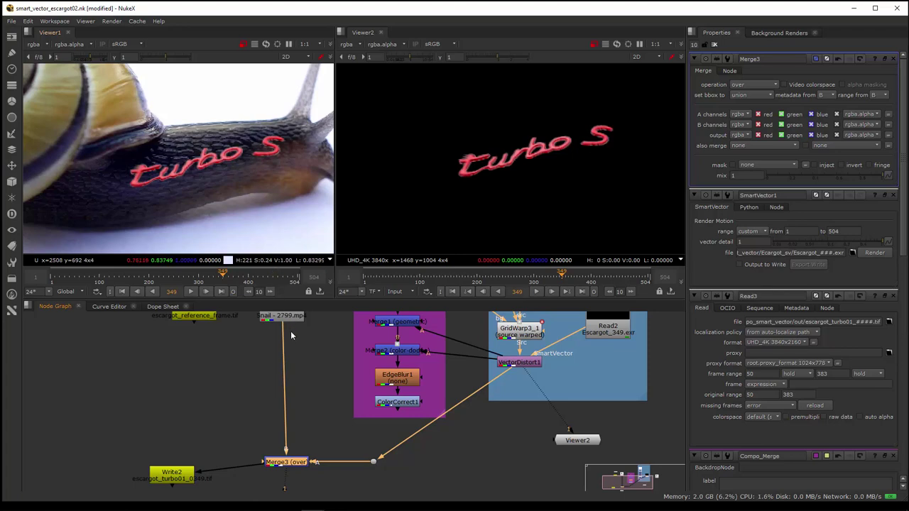
Select the Merge1 (geometric) node in the Compo_Merge backdrop to examine its connections to Read1 and VectorDistort1
middle_drag(294, 345, 303, 364)
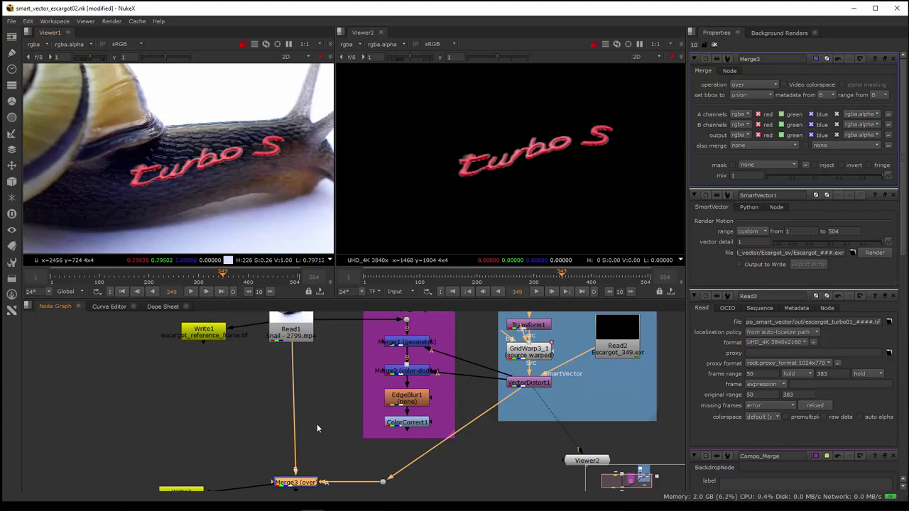
middle_drag(318, 428, 266, 431)
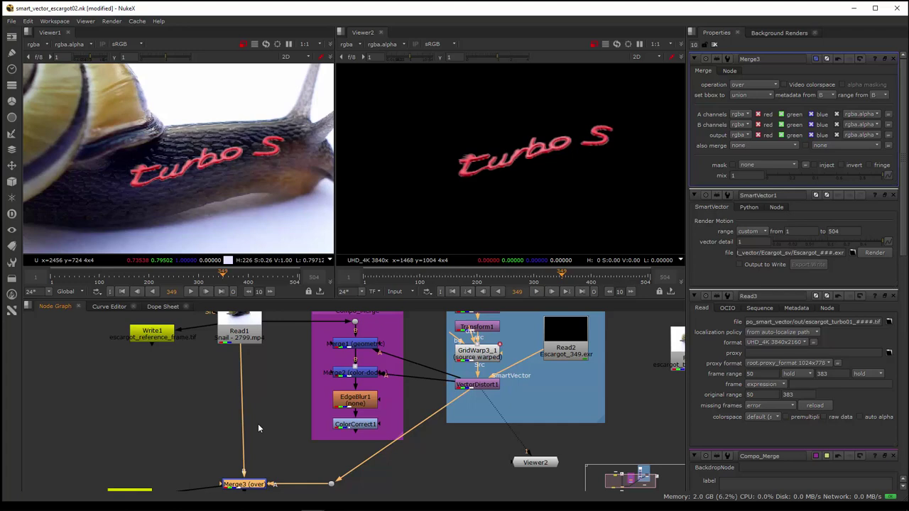
scroll(255, 422, up, 3)
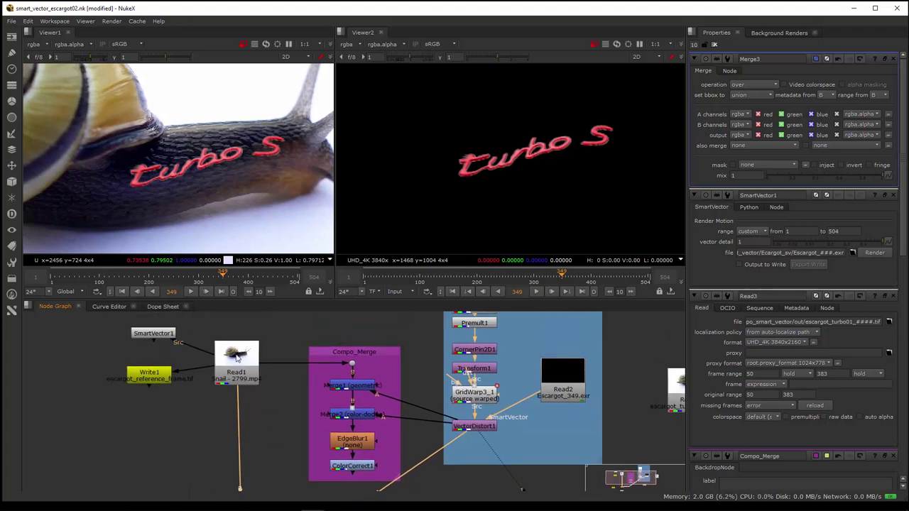
click(365, 387)
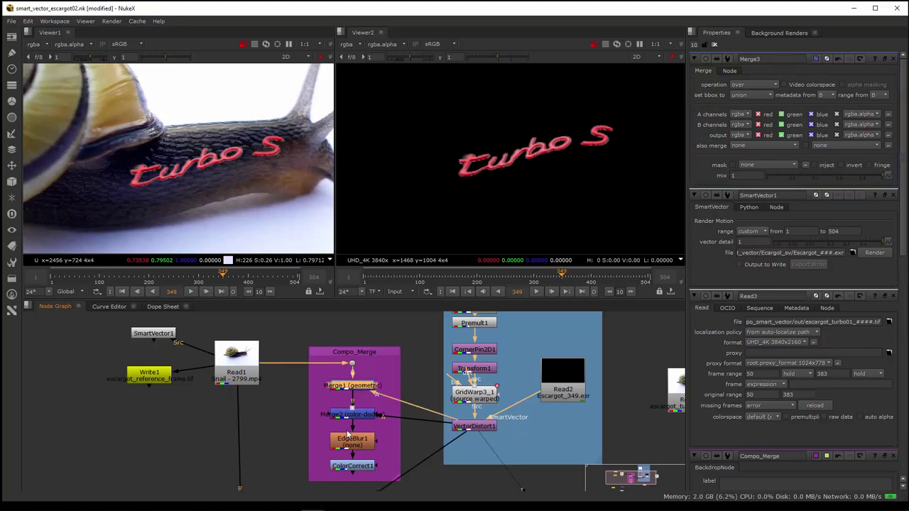
middle_drag(434, 469, 436, 406)
click(539, 445)
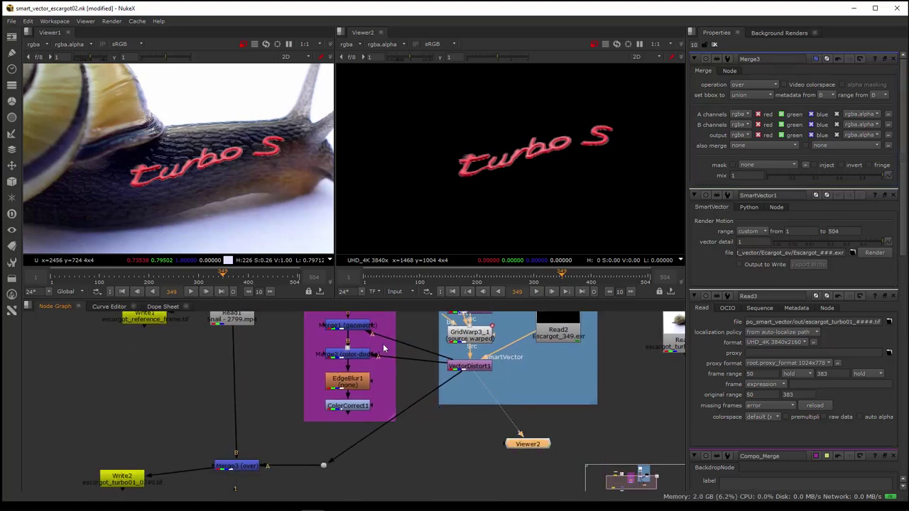
click(369, 328)
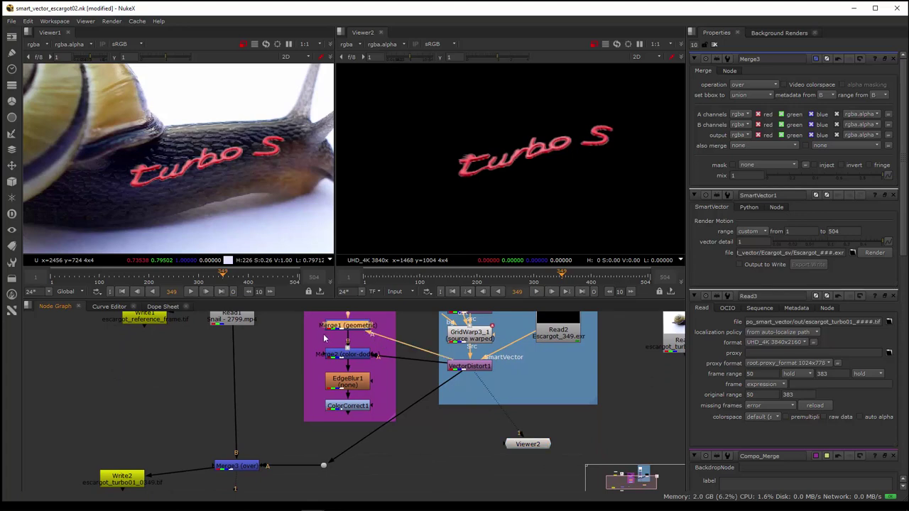
Show the Merge1 (geometric) result in Viewer2 and open its node properties
key(1)
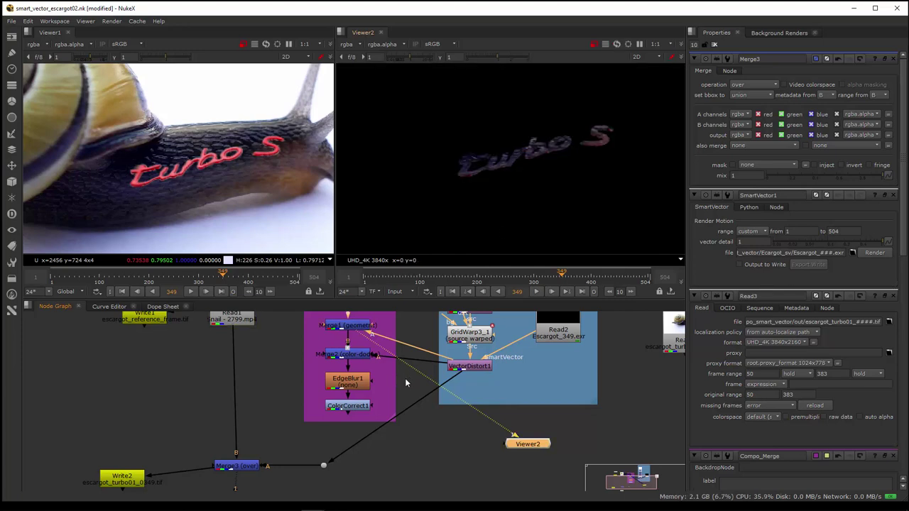
middle_drag(406, 386, 378, 398)
scroll(408, 415, up, 2)
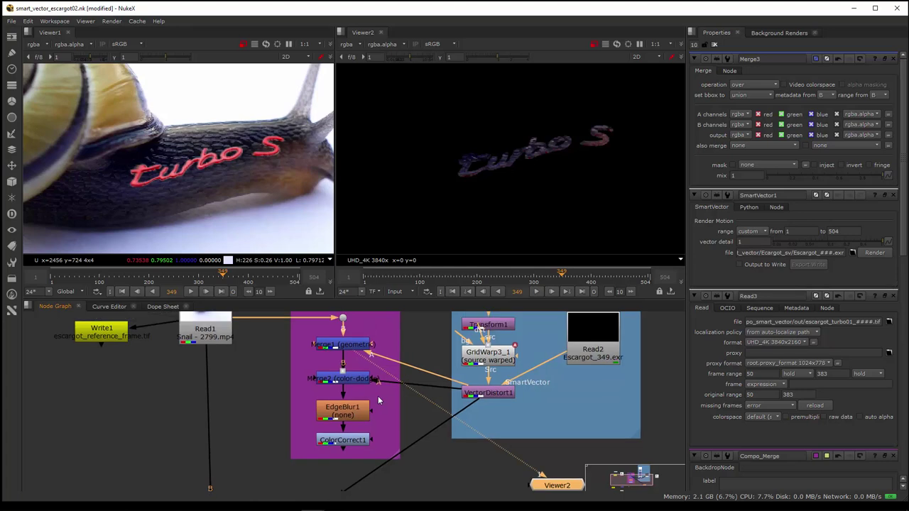
click(343, 347)
double_click(353, 348)
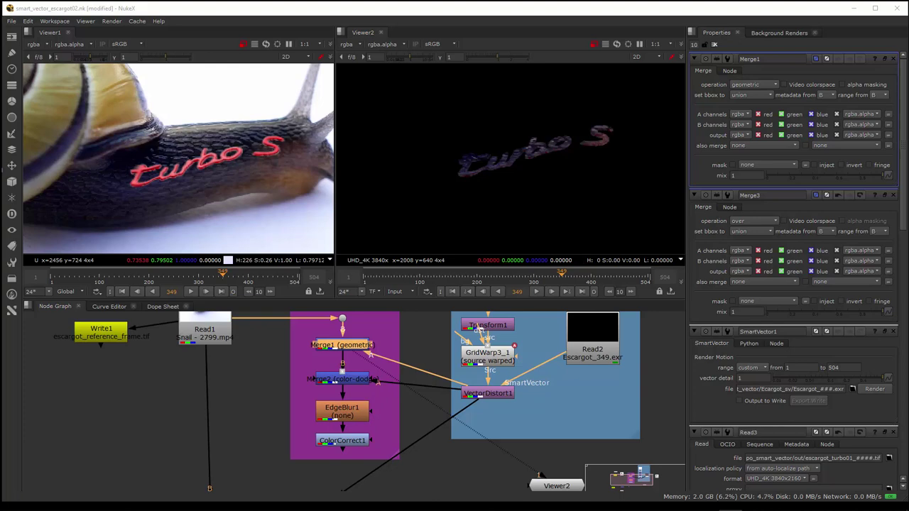
Open the Merge2 (color-dodge) properties, show the node in Viewer2, and bypass Merge1 to isolate the color-dodge effect
double_click(342, 380)
key(d)
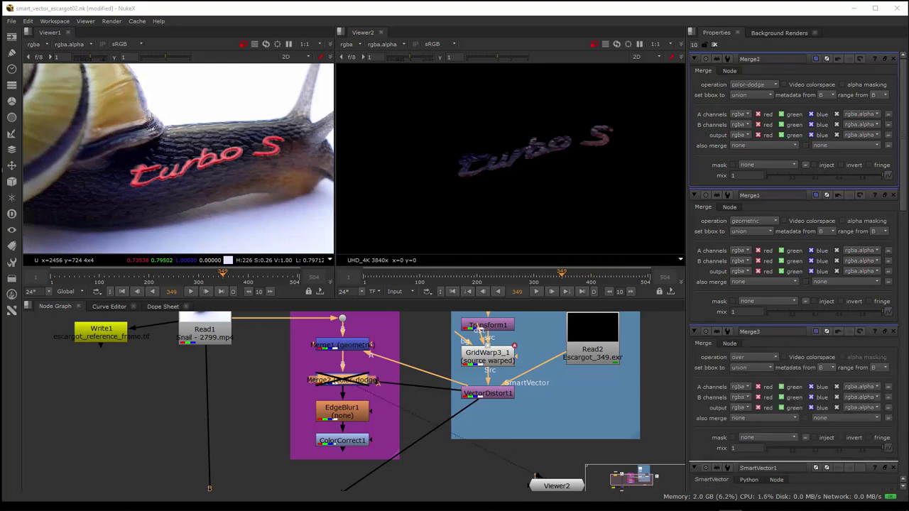
click(358, 344)
key(d)
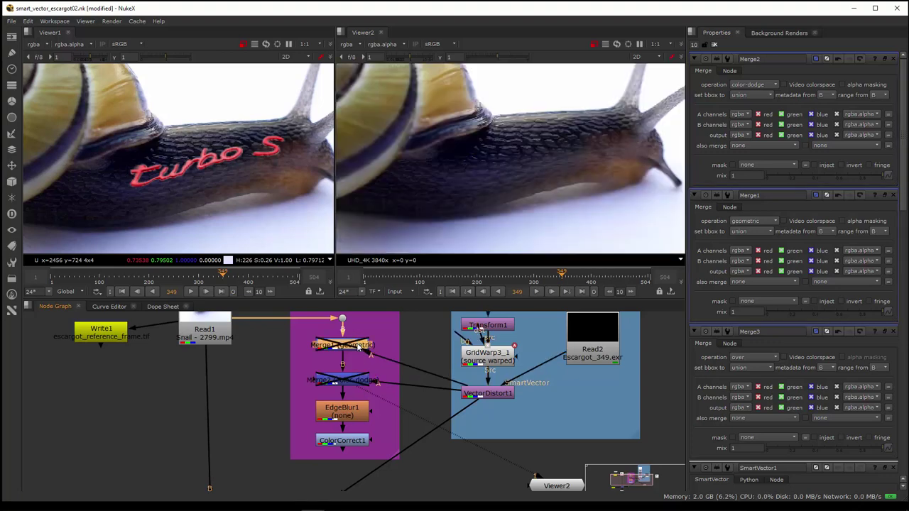
click(347, 381)
key(d)
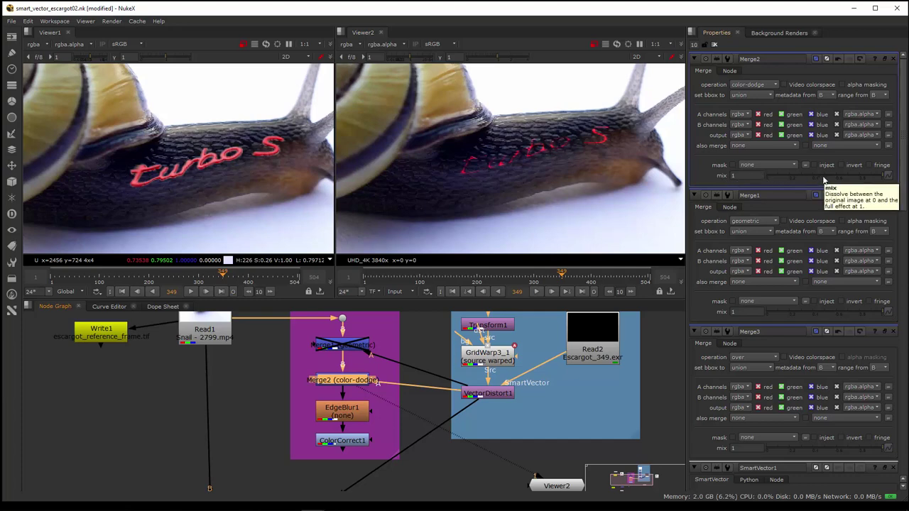
Try the color-burn operation on Merge2 and restore it to color-dodge
mouse_move(823, 176)
mouse_down()
mouse_move(765, 177)
mouse_move(824, 177)
mouse_up()
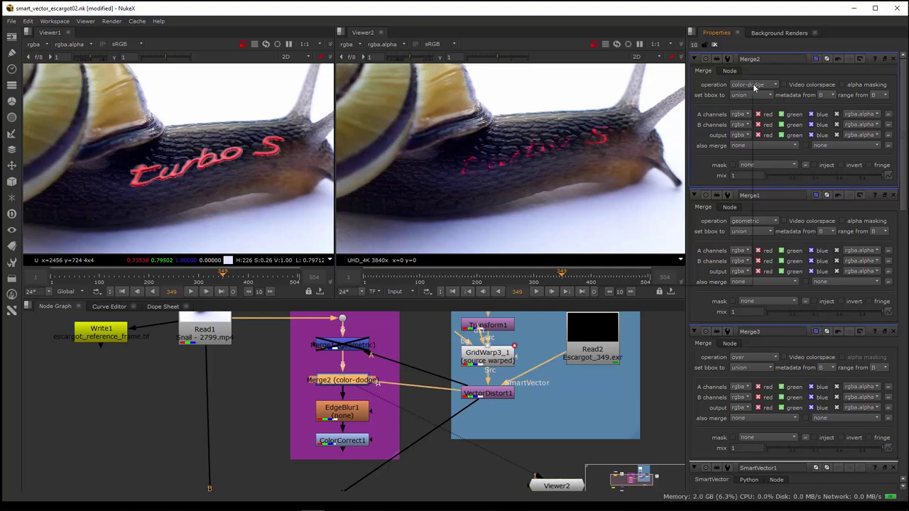
mouse_move(755, 86)
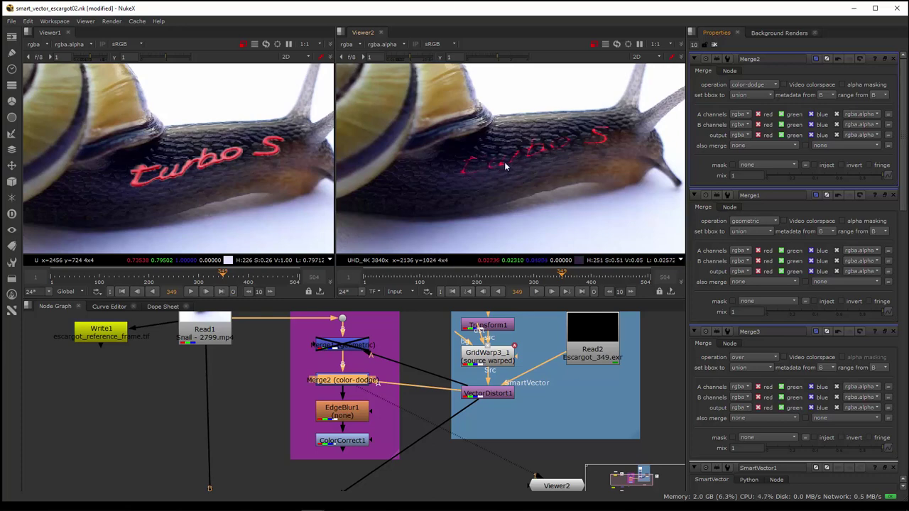
click(748, 86)
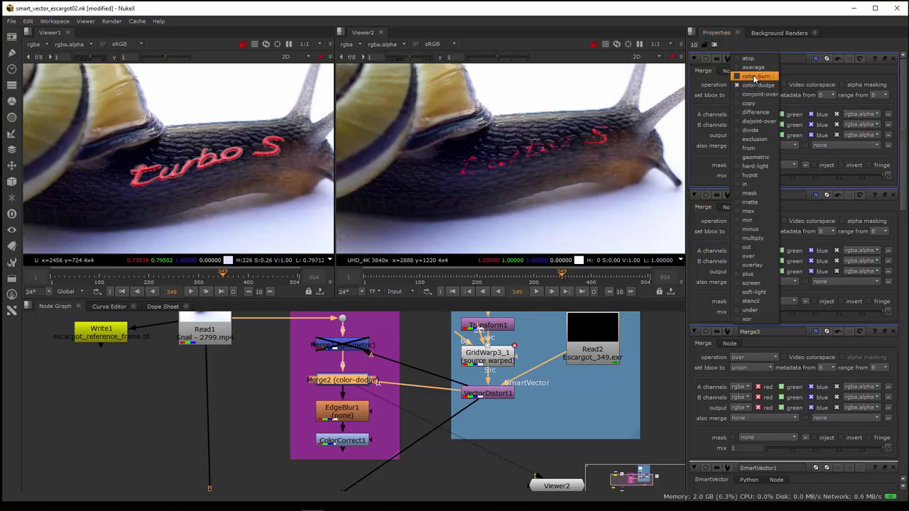
click(754, 77)
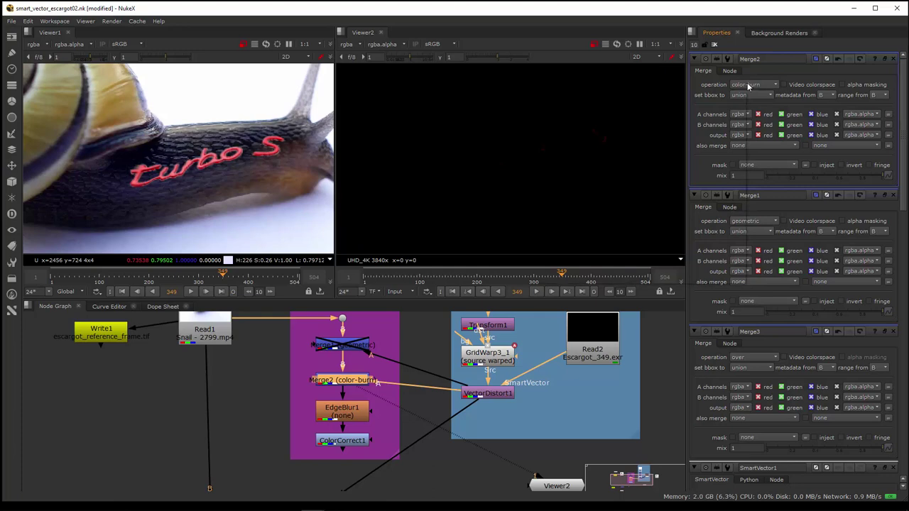
mouse_move(748, 85)
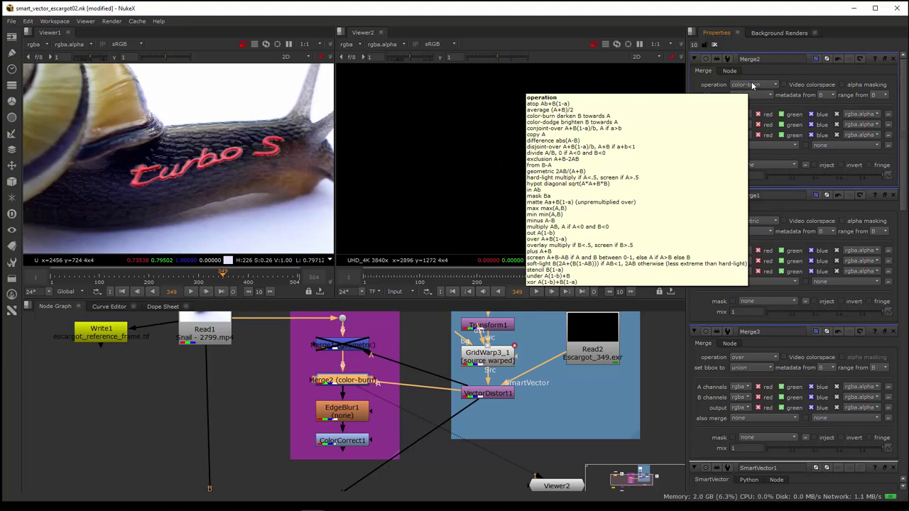
click(753, 86)
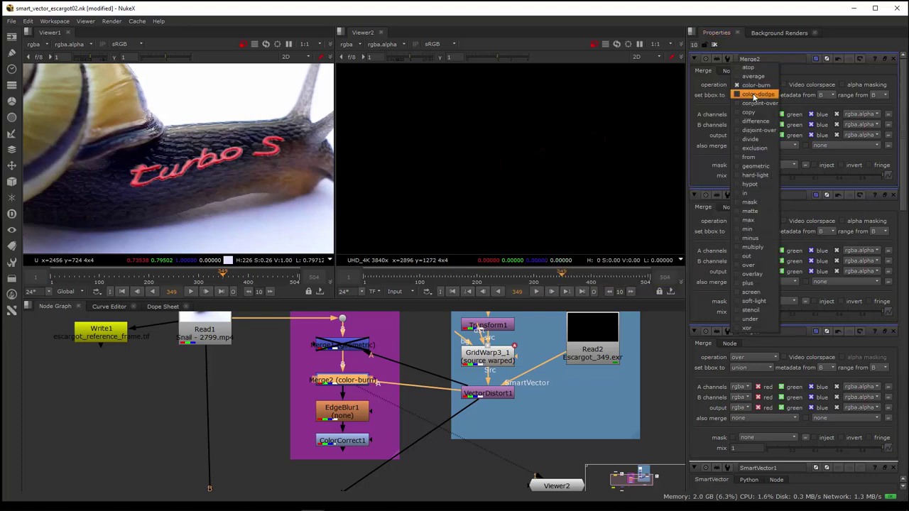
click(756, 95)
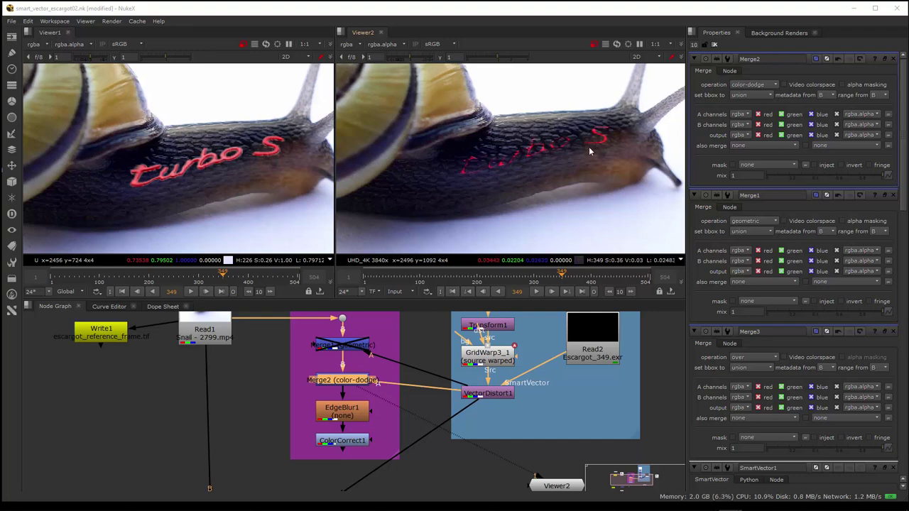
Re-enable Merge1 and toggle Merge2 off and on to compare the logo with and without color-dodge
click(348, 348)
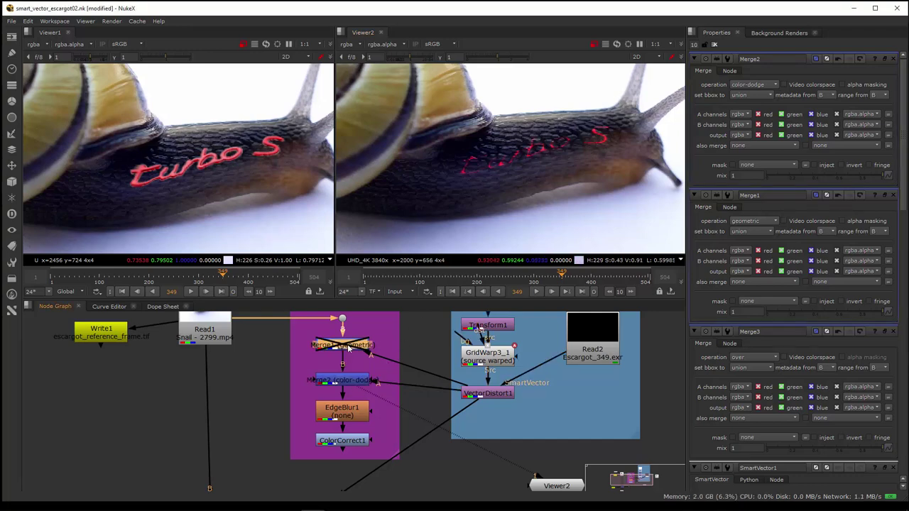
key(d)
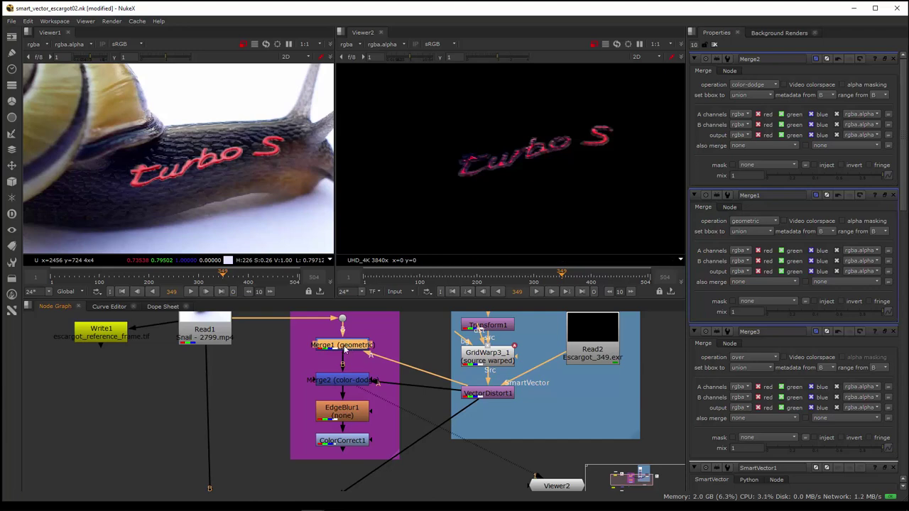
click(348, 381)
key(d)
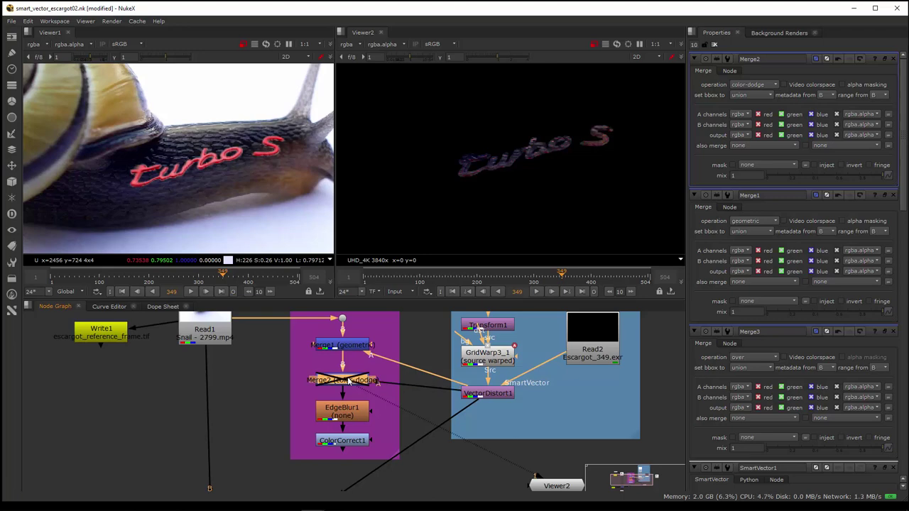
key(d)
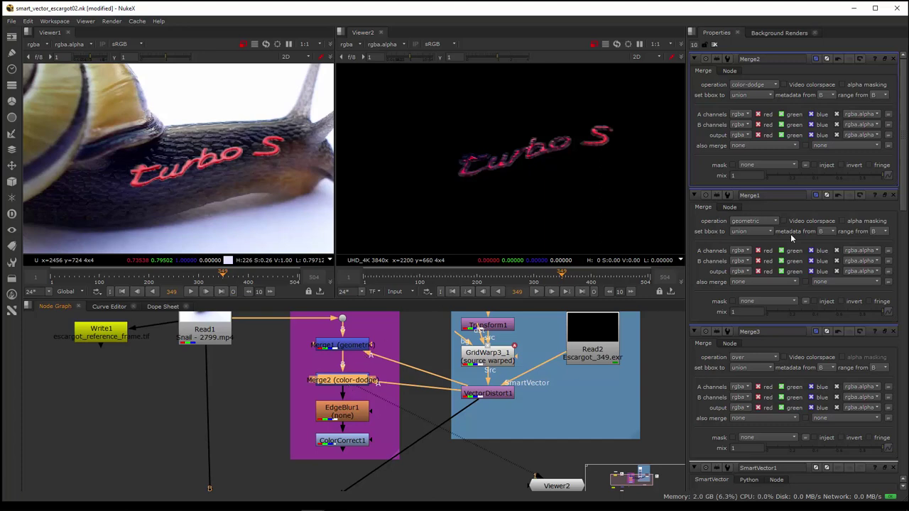
Set the mix of Merge2 to 0.455 and move Merge2 and EdgeBlur1 slightly up within the Compo_Merge backdrop
mouse_move(817, 177)
mouse_down()
mouse_move(802, 180)
mouse_move(819, 175)
mouse_up()
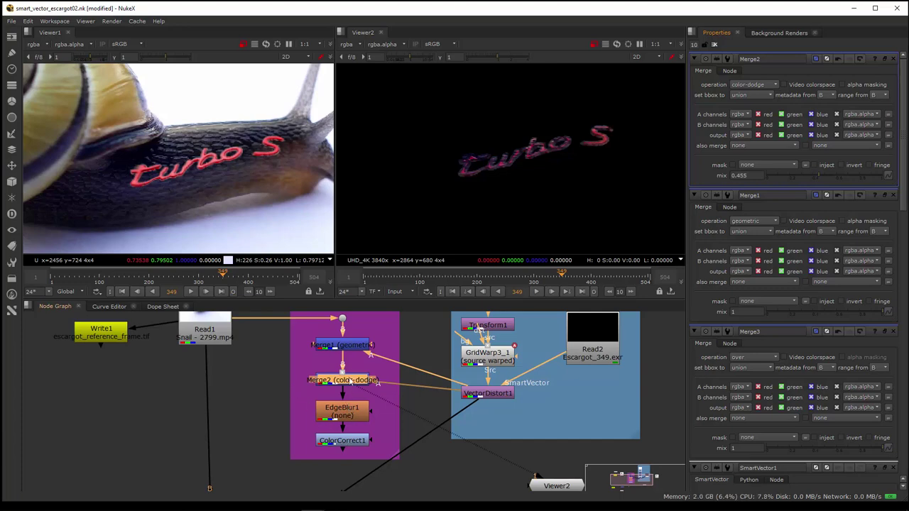
drag(350, 381, 352, 369)
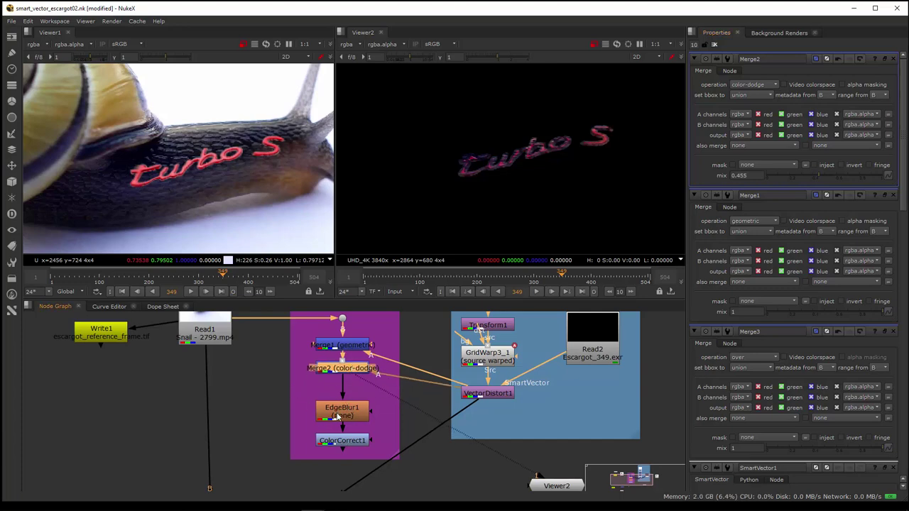
drag(337, 416, 337, 398)
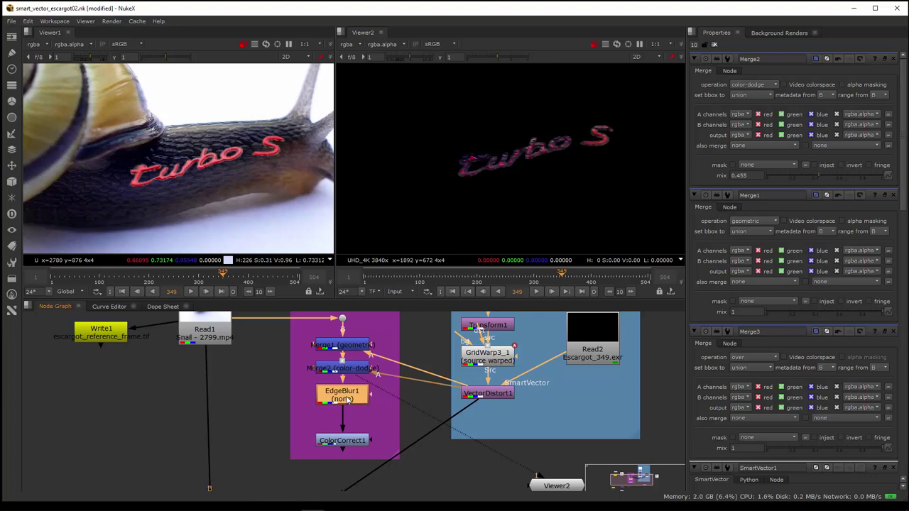
Show EdgeBlur1 in Viewer2 and toggle the node off and on to examine its effect on the logo edges
key(1)
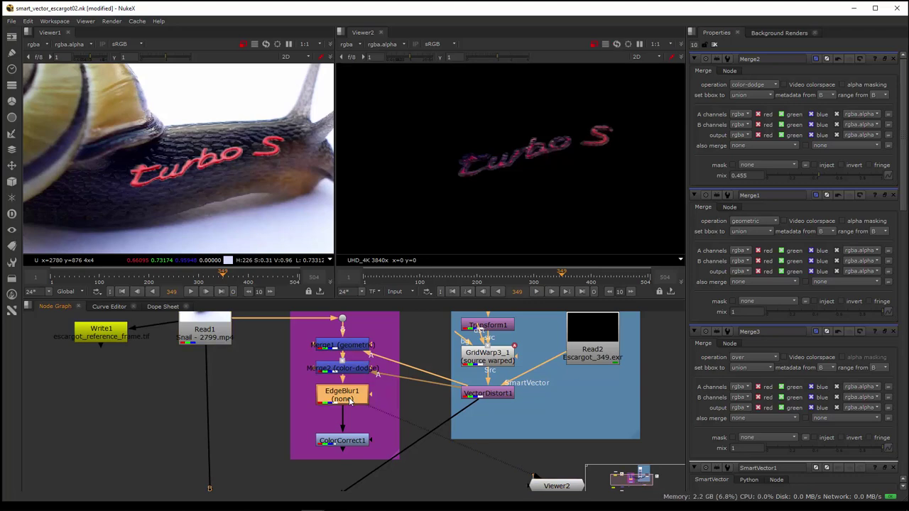
key(d)
key(d)
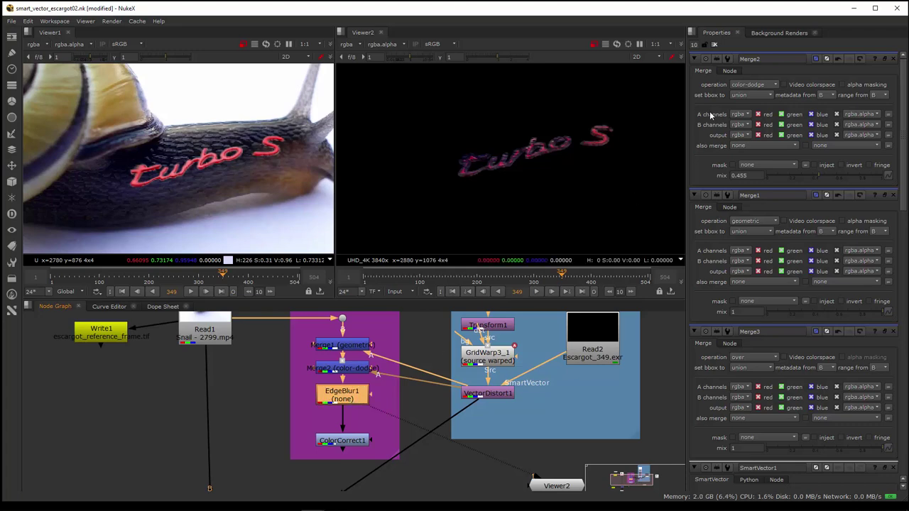
Open the EdgeBlur1 properties, test a blur size of 66, and bring the size down to 18.5
double_click(341, 400)
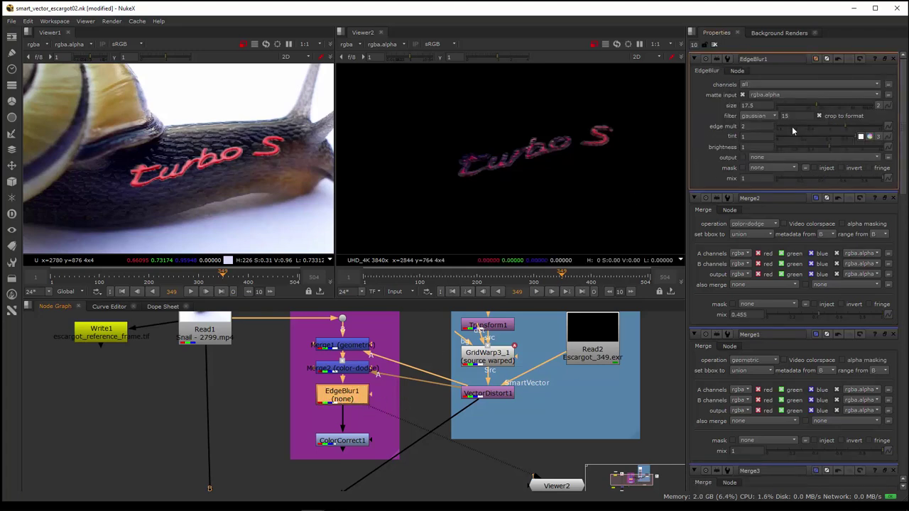
drag(817, 106, 853, 103)
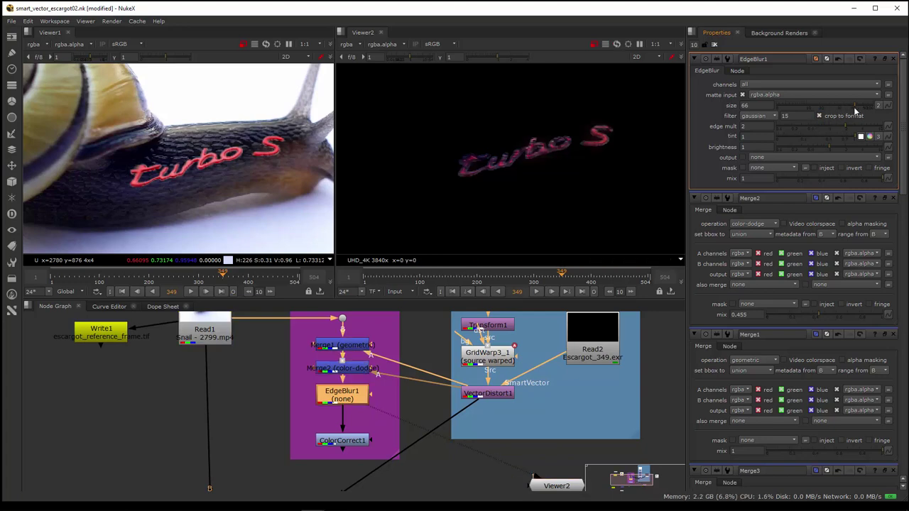
click(823, 105)
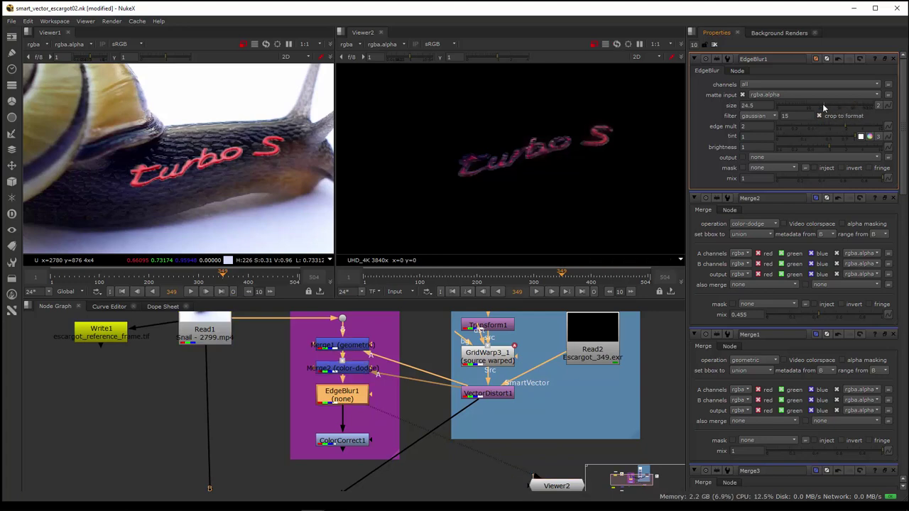
drag(821, 105, 818, 105)
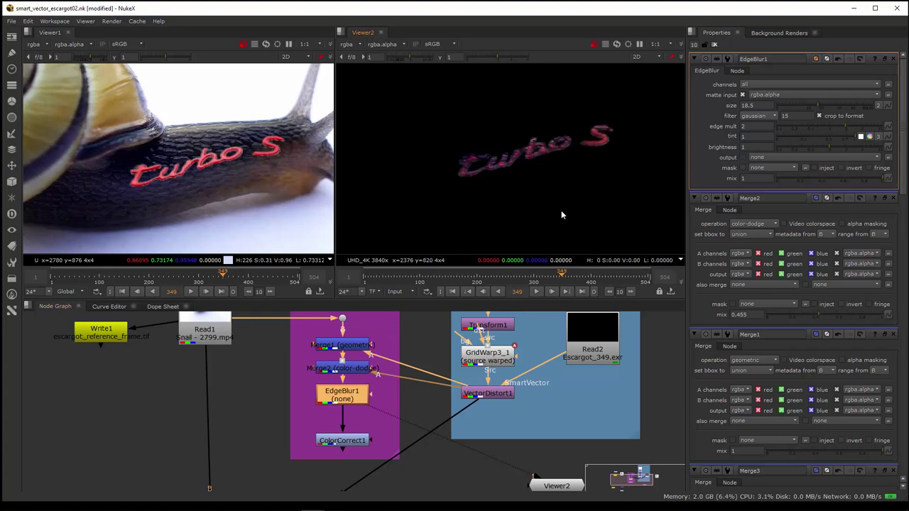
Display the alpha channel of EdgeBlur1 in Viewer2 and reduce the blur size to 0.5
key(Tab)
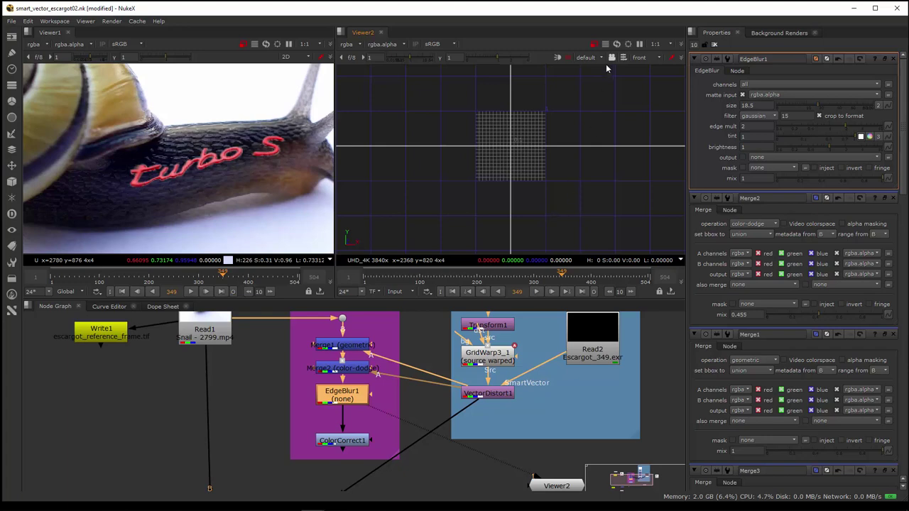
key(Tab)
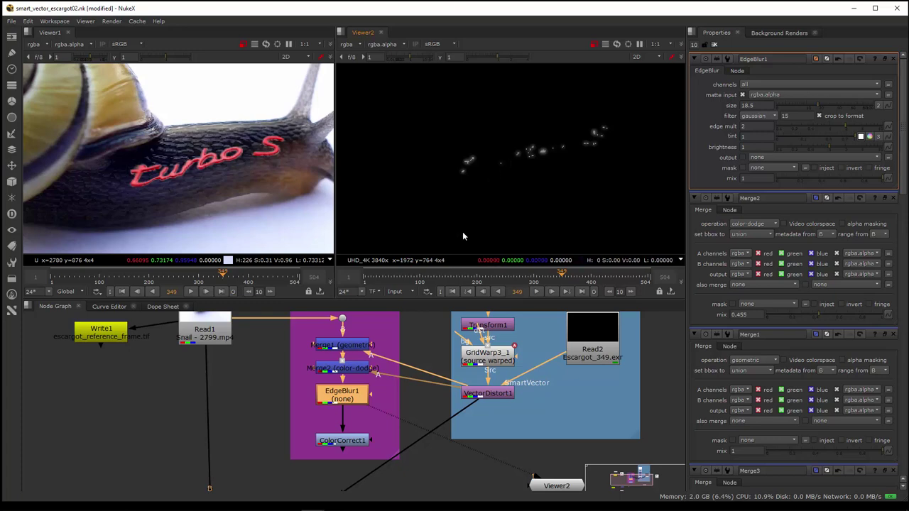
click(788, 106)
drag(788, 105, 783, 106)
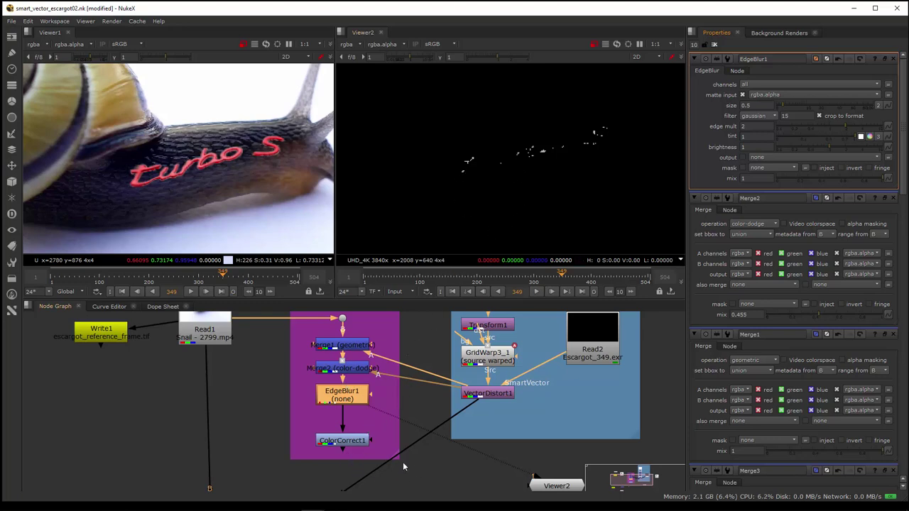
Enlarge the Compo_Merge backdrop downward and move ColorCorrect1 and EdgeBlur1 down to leave a gap below Merge2
drag(398, 457, 404, 489)
drag(347, 445, 351, 470)
click(345, 453)
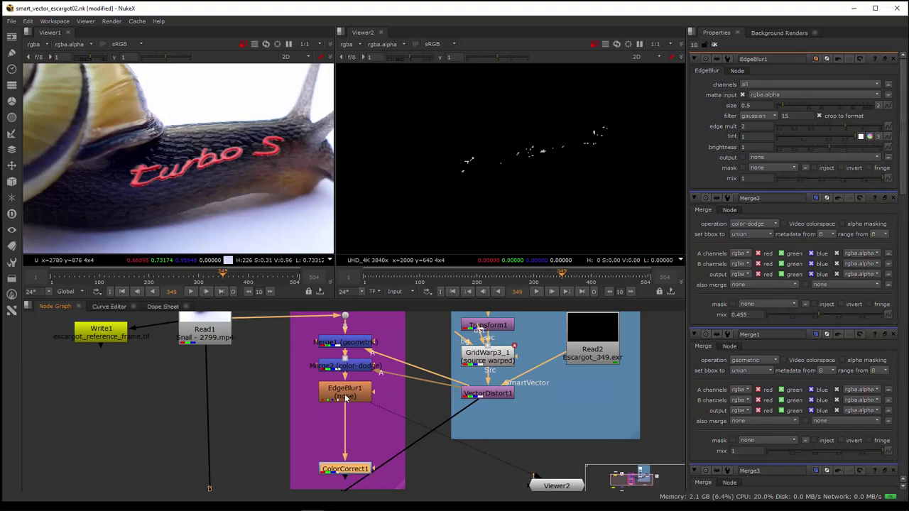
drag(347, 397, 347, 432)
click(366, 406)
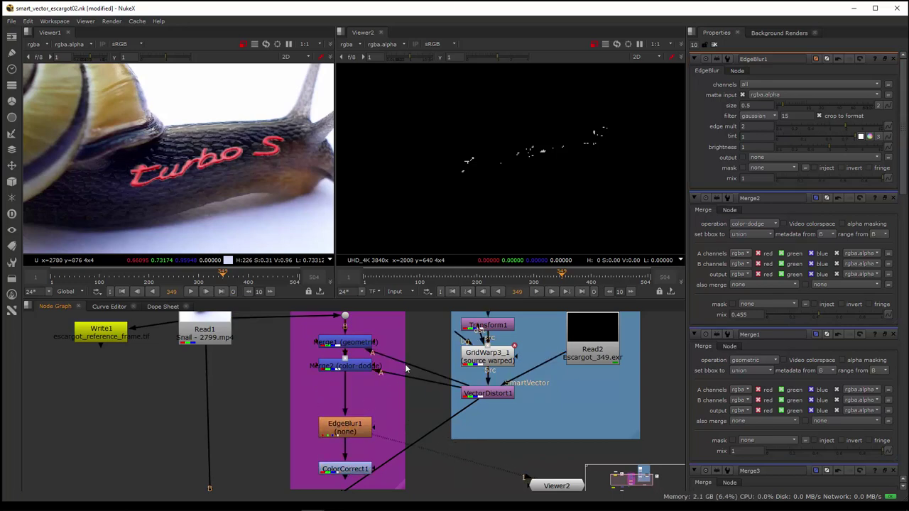
Add a ShuffleCopy node after Merge2 and place it between Merge2 and EdgeBlur1
click(13, 85)
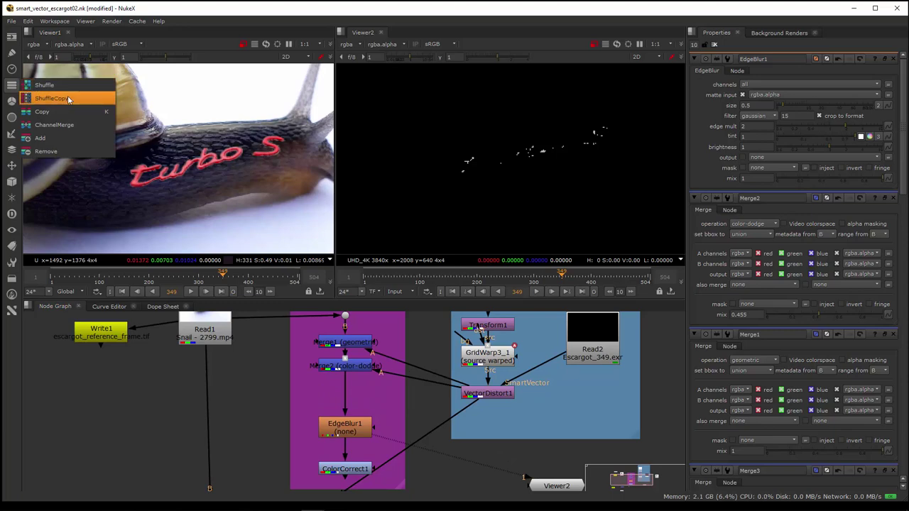
click(327, 368)
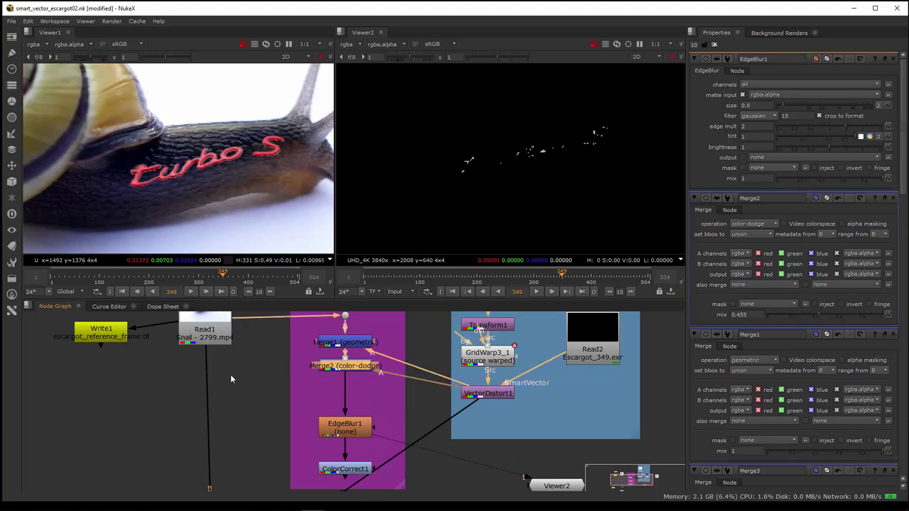
click(11, 84)
click(47, 99)
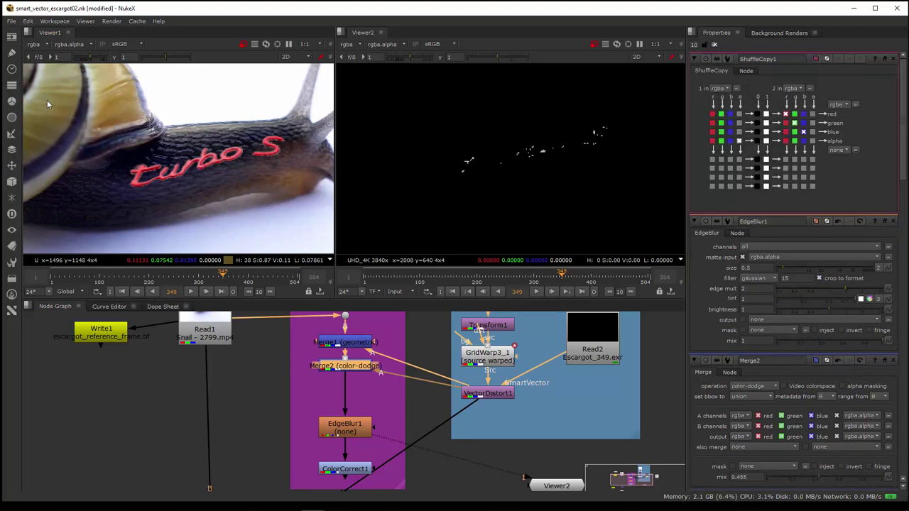
drag(349, 389, 348, 404)
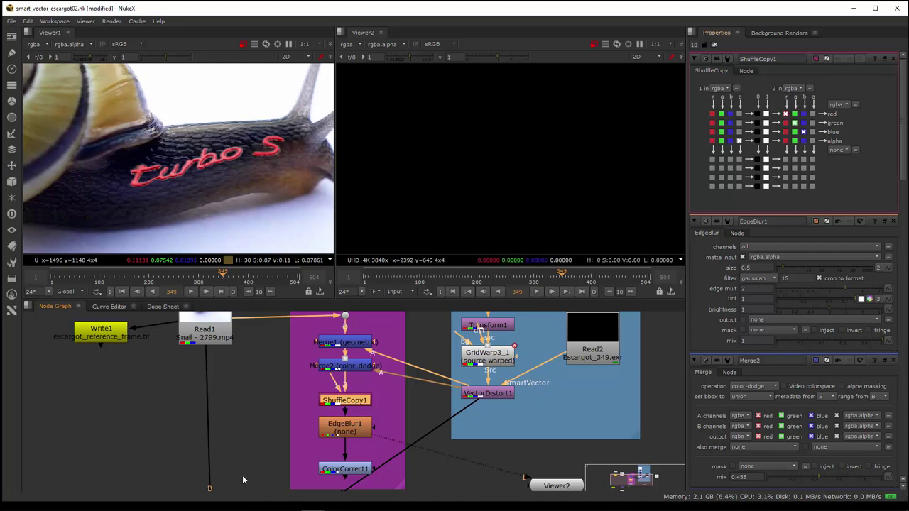
Connect ShuffleCopy1's free input to VectorDistort1 and align the node level with it inside the Compo_Merge backdrop
scroll(378, 447, down, 2)
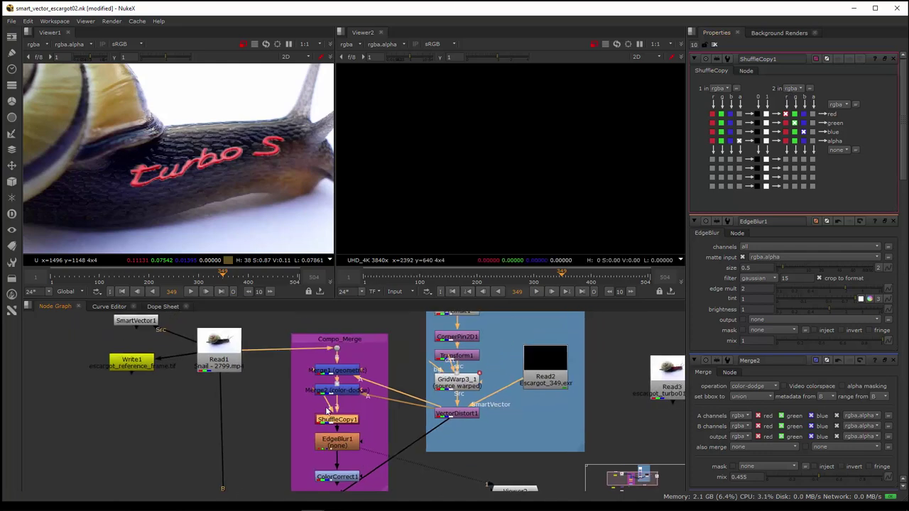
drag(358, 411, 454, 419)
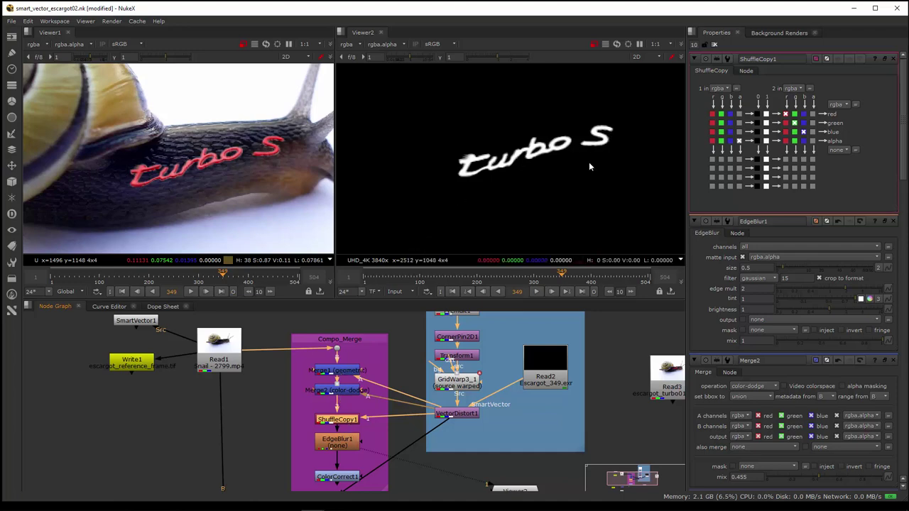
drag(336, 421, 338, 415)
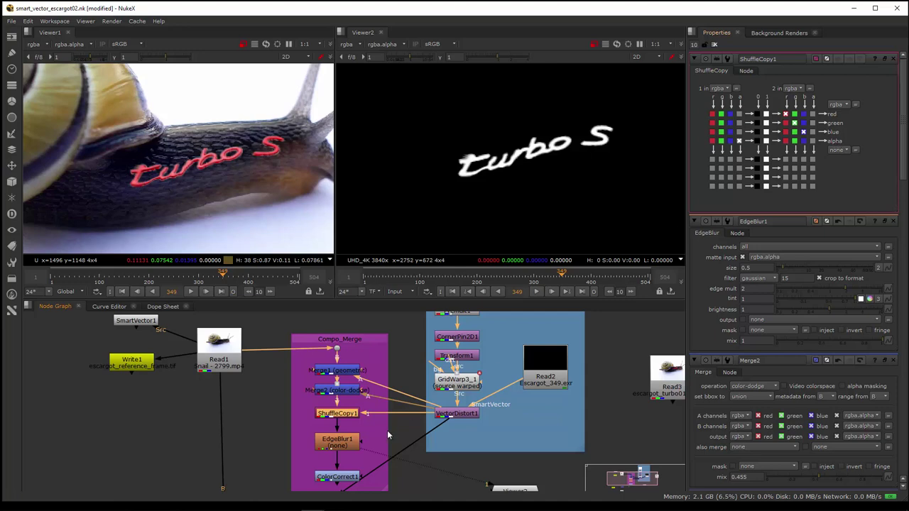
middle_drag(385, 434, 390, 422)
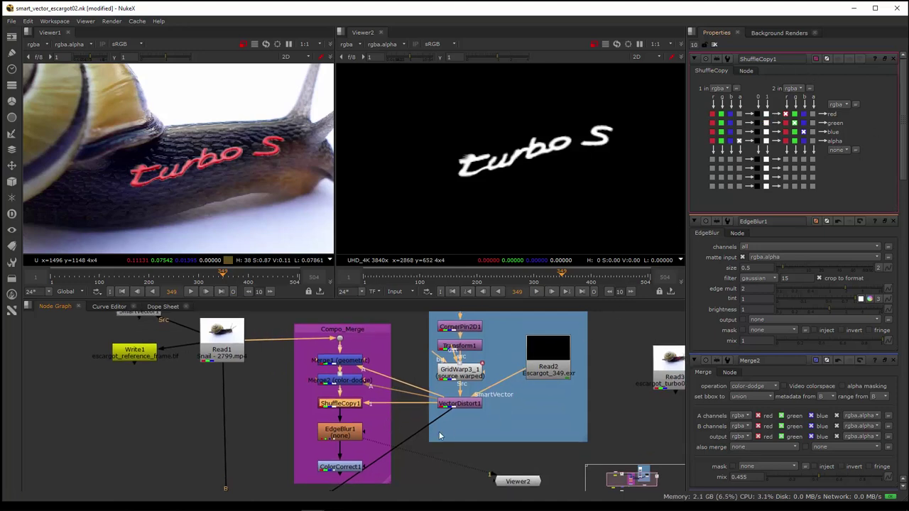
middle_drag(410, 434, 416, 431)
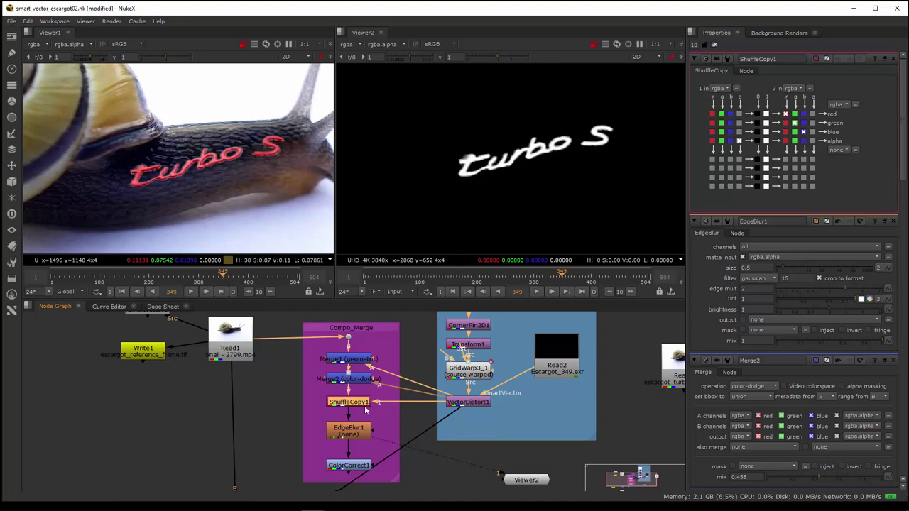
Switch Viewer2 from alpha back to colour and set EdgeBlur1's size to 4 after testing a much stronger blur
click(348, 436)
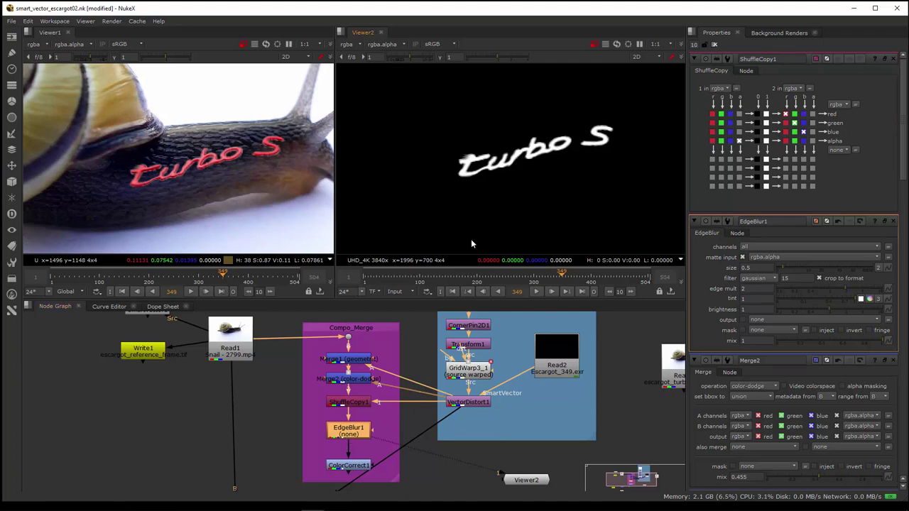
key(a)
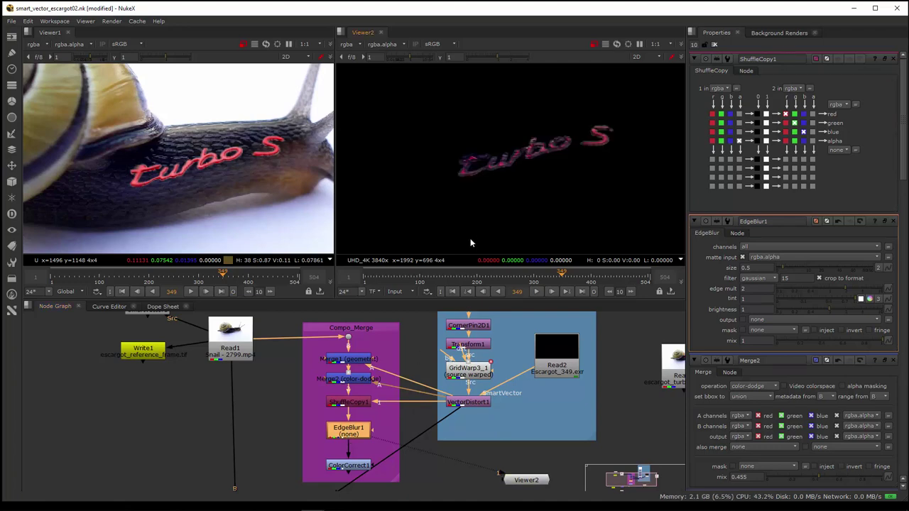
double_click(356, 434)
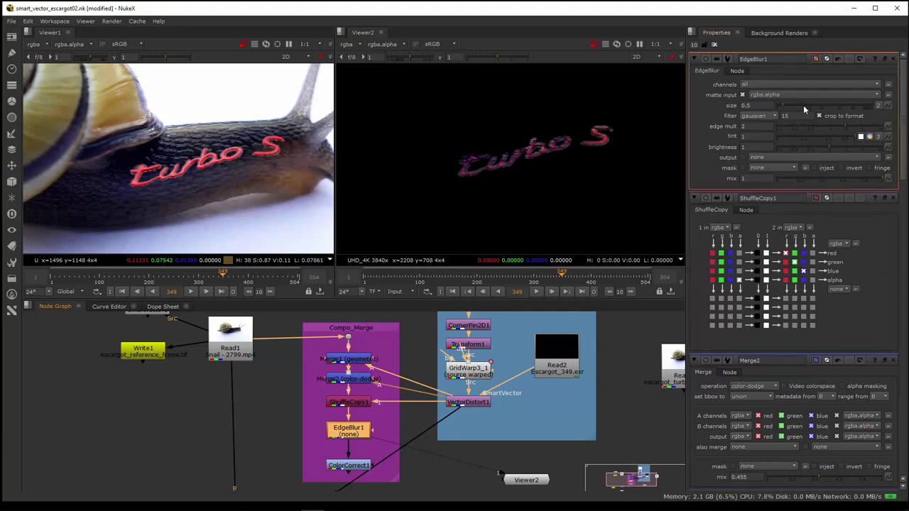
drag(803, 105, 866, 107)
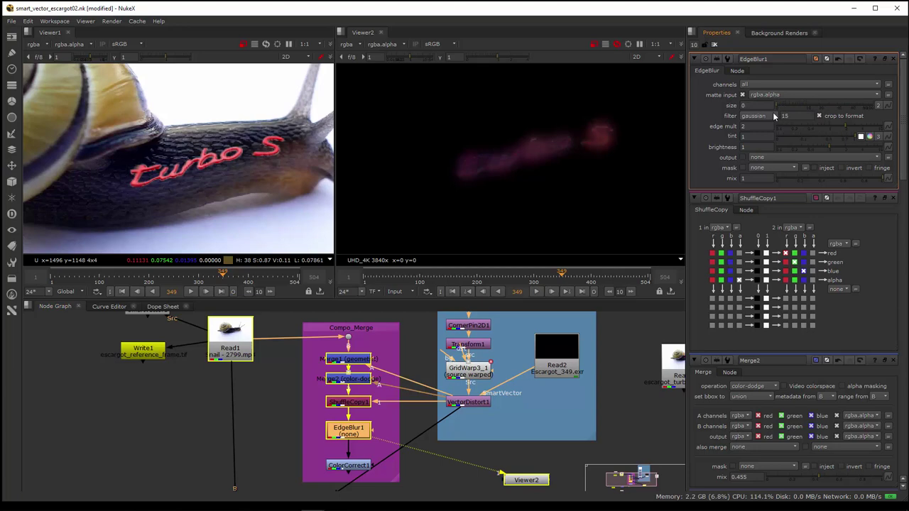
drag(775, 116, 798, 111)
Extend the lower edge of the Compo_Merge backdrop downward to make more room below ColorCorrect1
middle_drag(338, 438, 362, 389)
click(360, 423)
drag(422, 432, 422, 455)
Add an Erode (blur) node between EdgeBlur1 and ColorCorrect1 and line it up in the Compo_Merge column
click(377, 392)
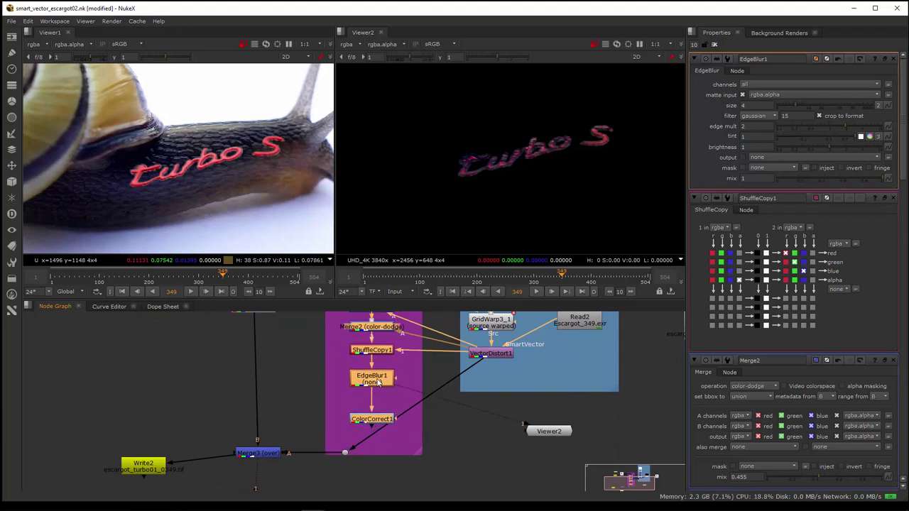
key(Tab)
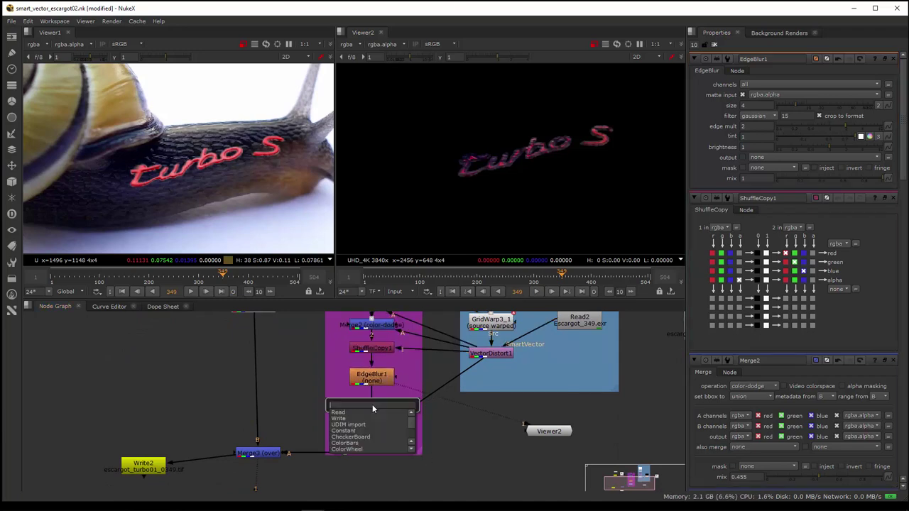
text(ed)
text(d)
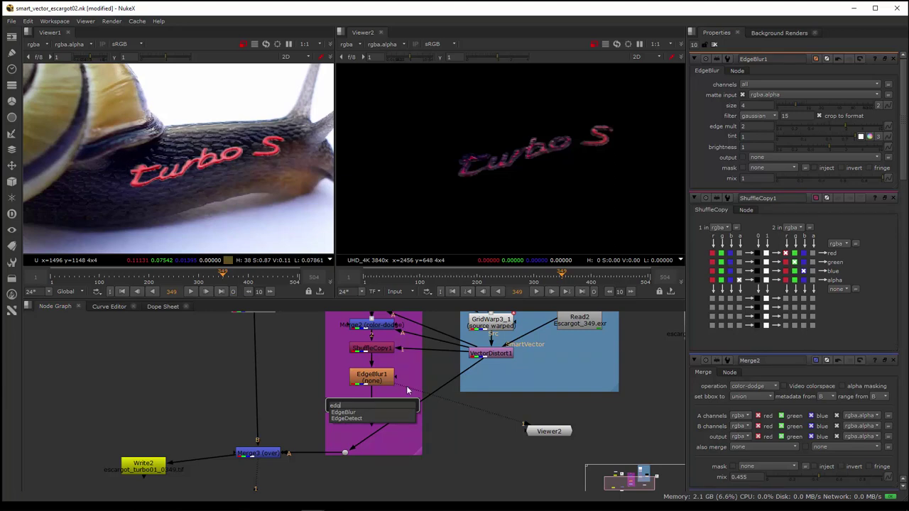
key(BackSpace)
text(g)
key(BackSpace)
key(BackSpace)
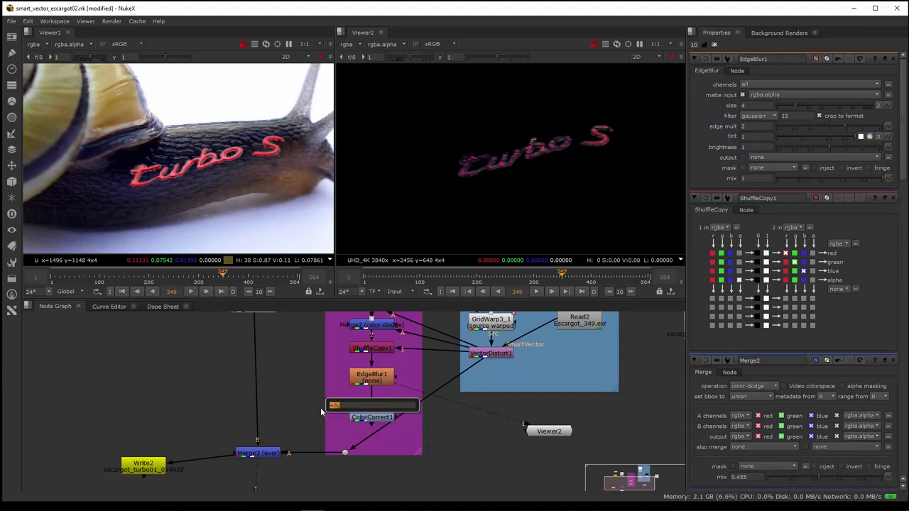
text(rode)
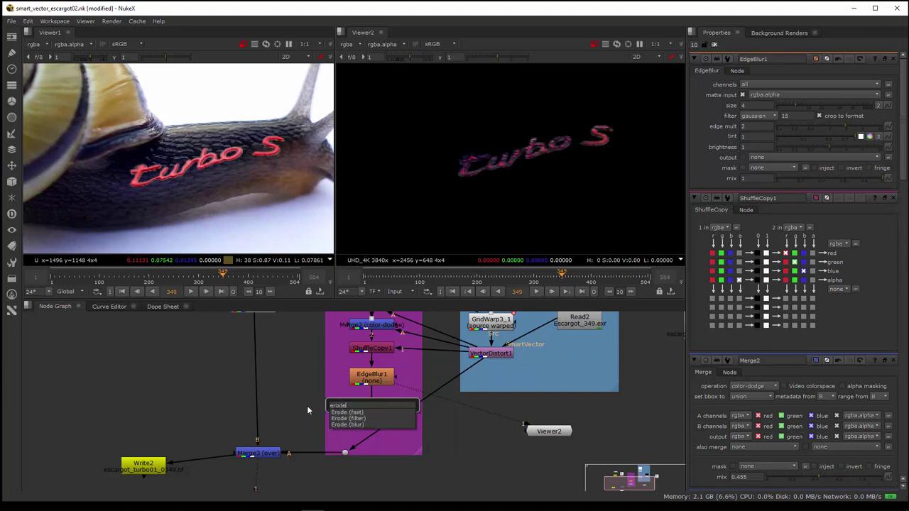
click(344, 424)
drag(381, 379, 381, 371)
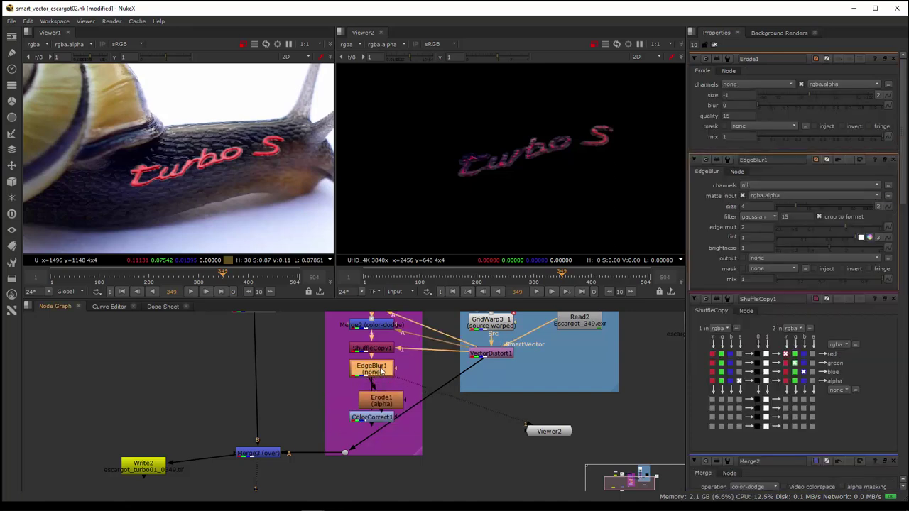
drag(382, 402, 380, 395)
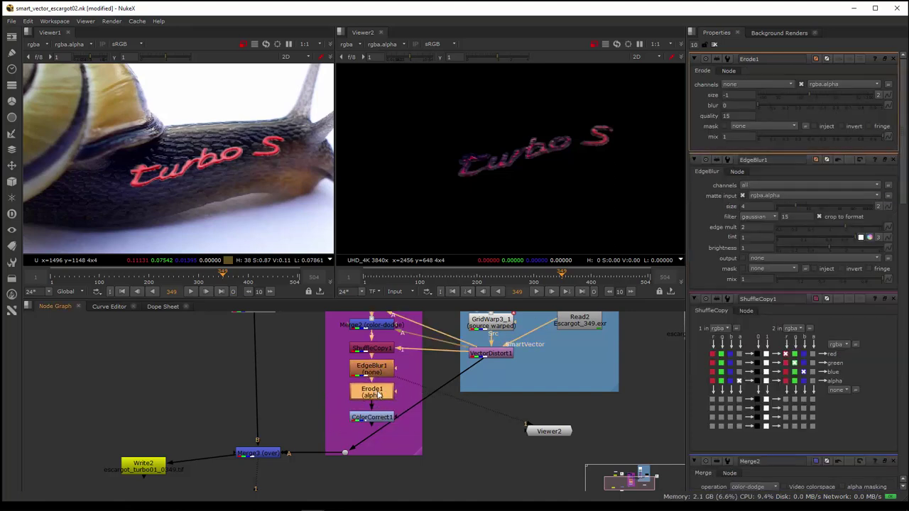
Disable EdgeBlur1 and select Erode1
click(375, 374)
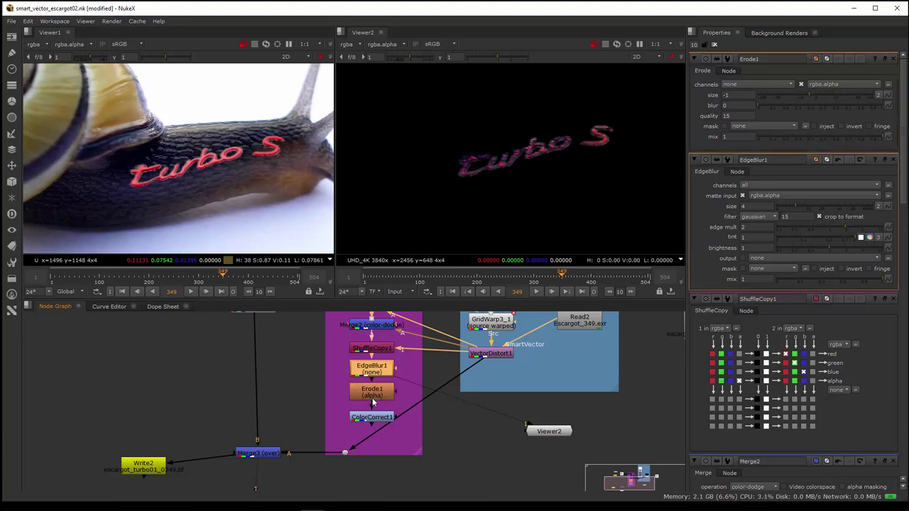
key(d)
click(372, 390)
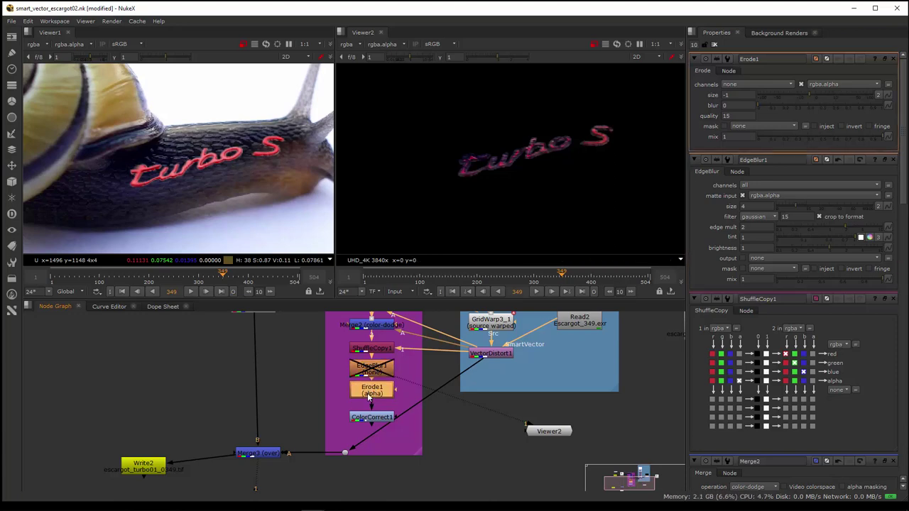
Try Erode1 with size 12 and blur 0.265, and display its output in Viewer2
drag(814, 94, 838, 99)
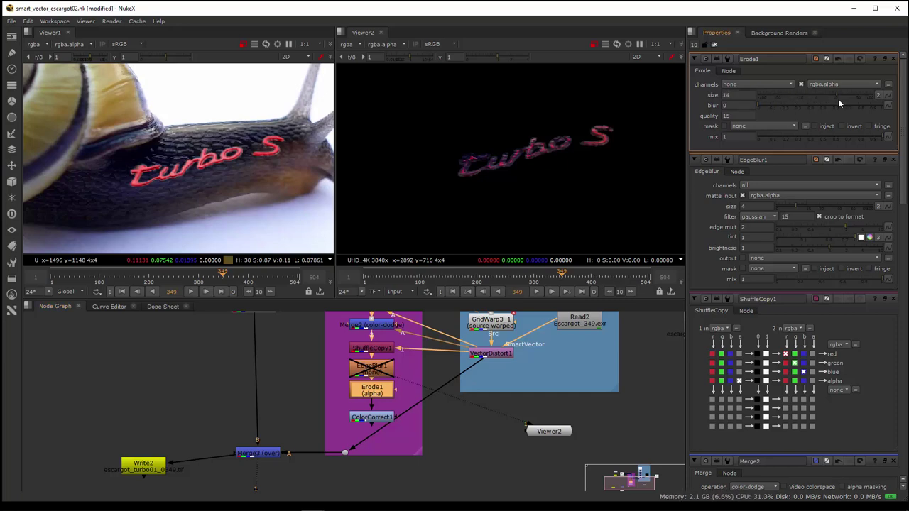
drag(777, 105, 790, 106)
drag(381, 417, 379, 425)
click(371, 391)
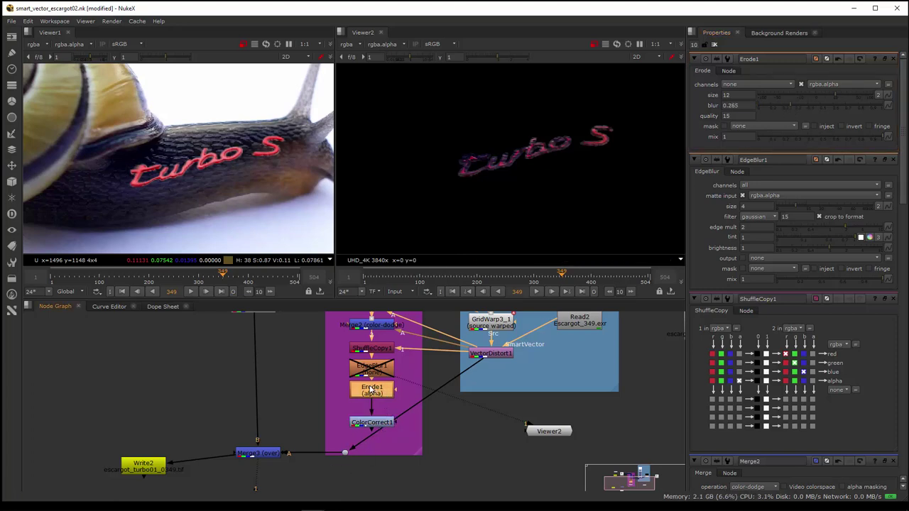
key(1)
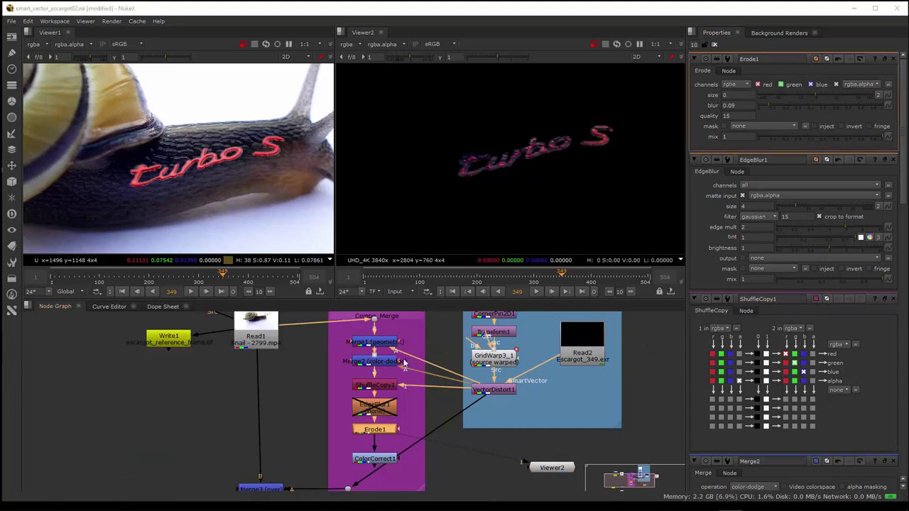
Try limiting Erode1 to the alpha channel, and return its channels to rgba
click(385, 430)
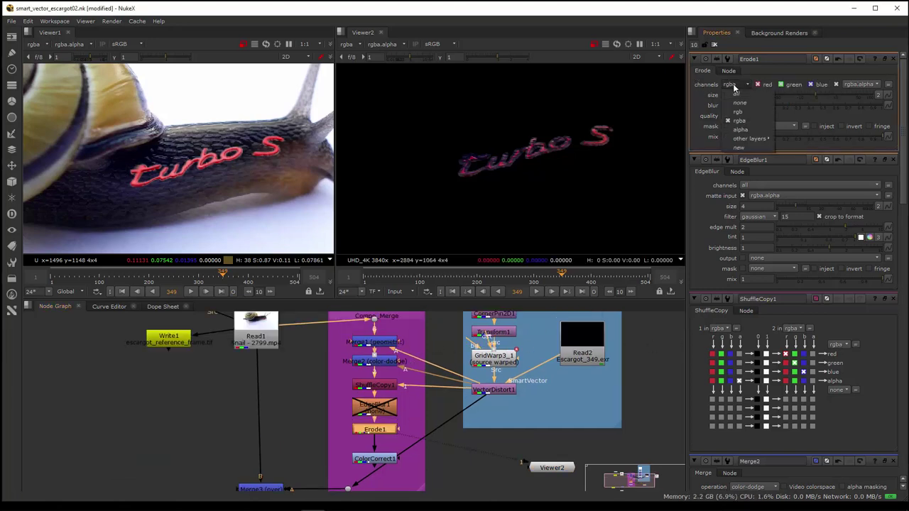
click(739, 133)
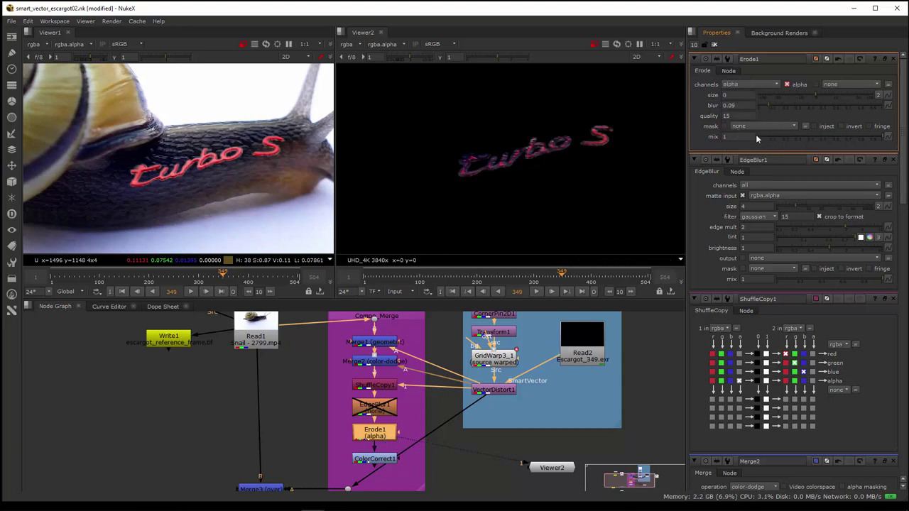
click(748, 84)
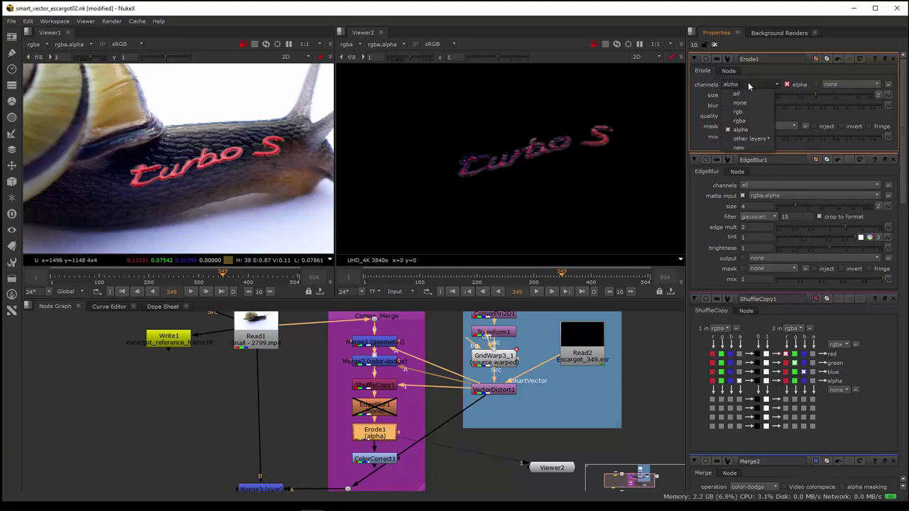
click(745, 122)
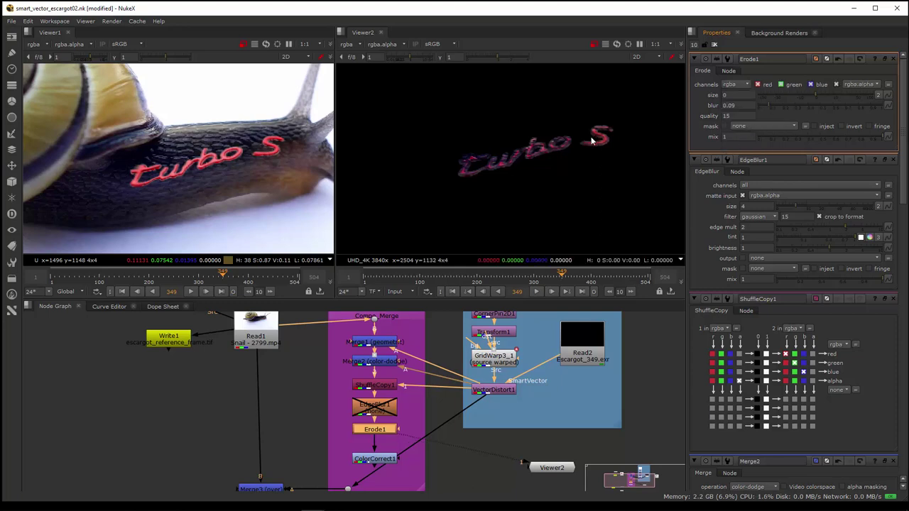
Set Erode1's size to 0.01 and its blur to 0.335 after testing larger erode sizes
click(827, 94)
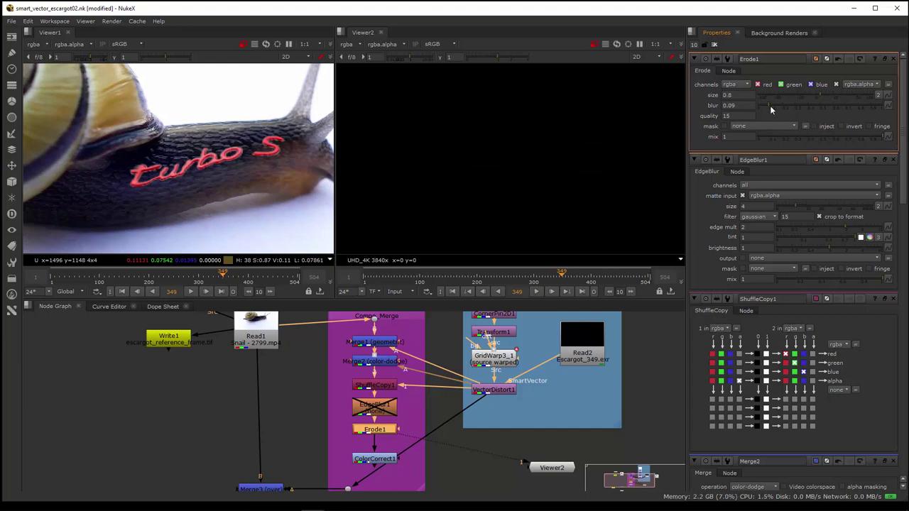
drag(767, 106, 767, 105)
double_click(730, 94)
text(0)
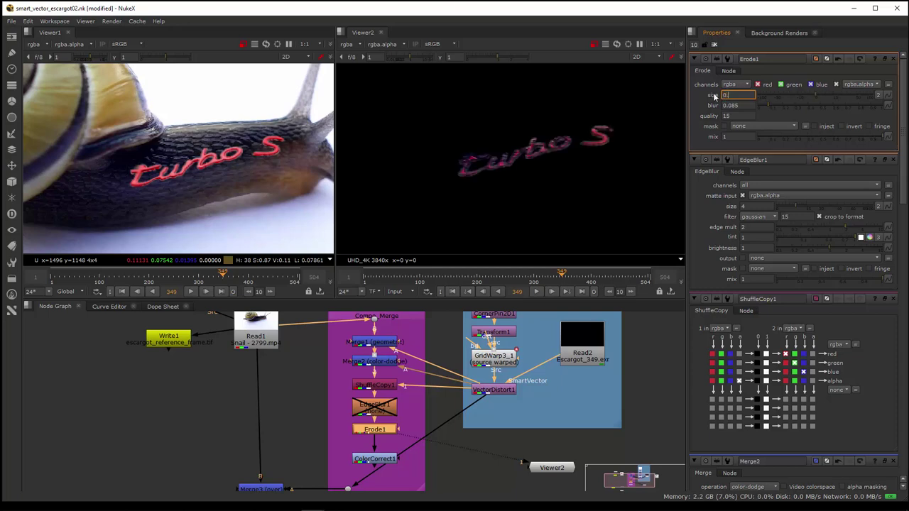
key(Return)
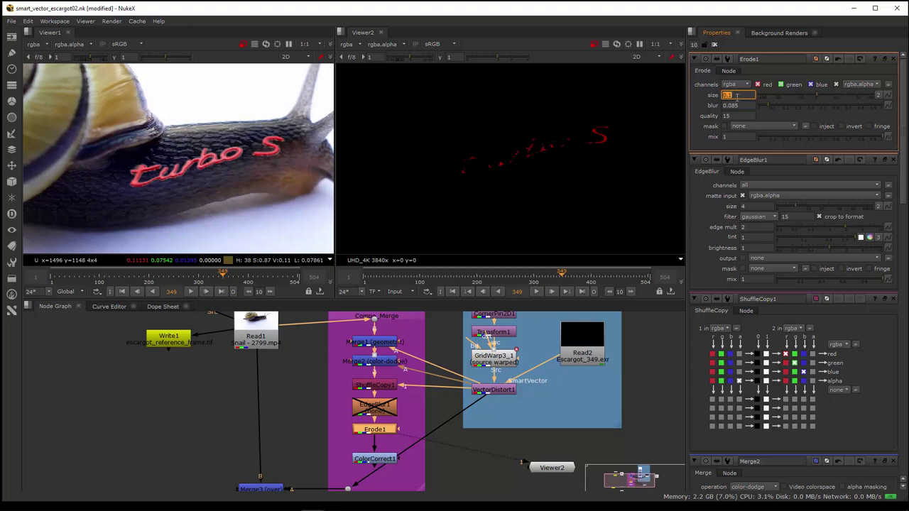
key(BackSpace)
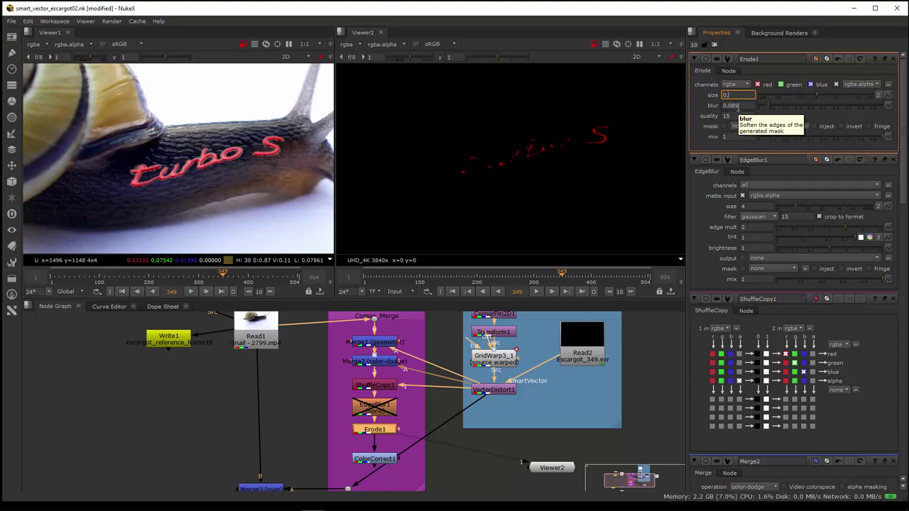
key(Return)
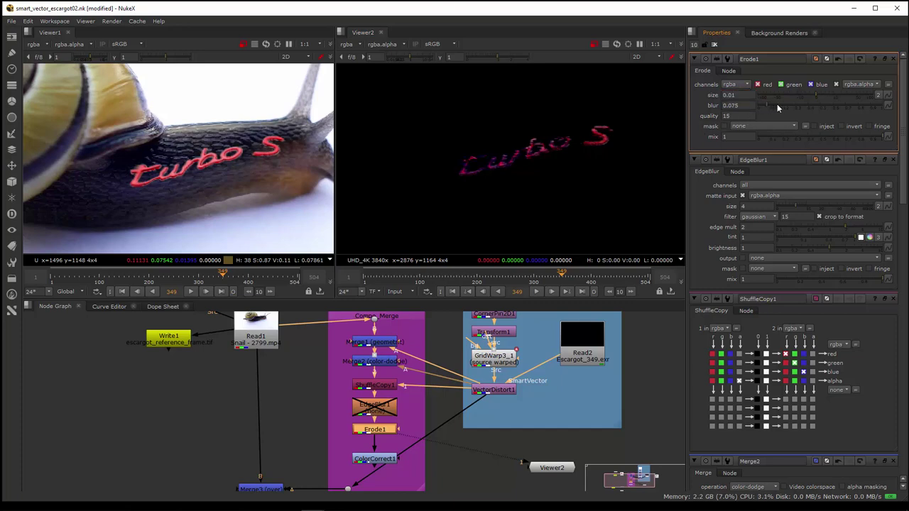
drag(783, 105, 799, 109)
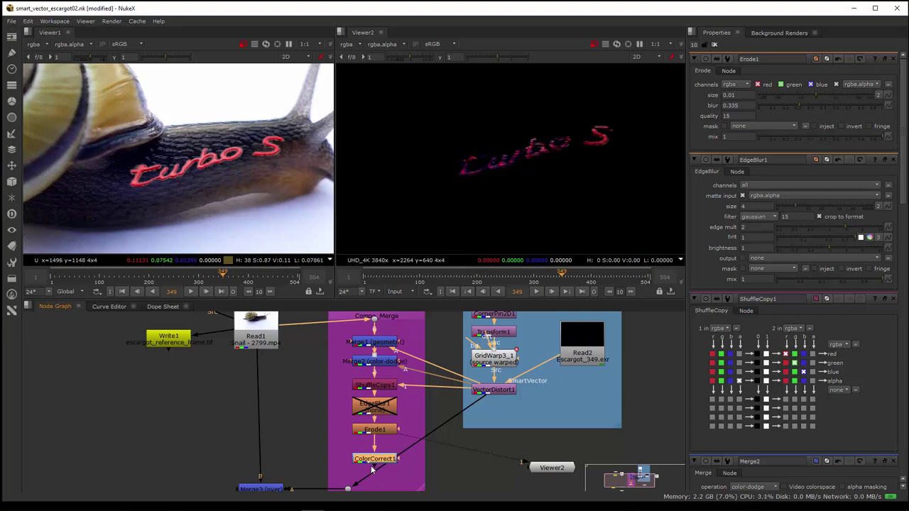
Display ColorCorrect1 in Viewer2 and shift its master gain towards blue-violet, at about 0.675 red, 0.513 green and 1.56 blue
key(1)
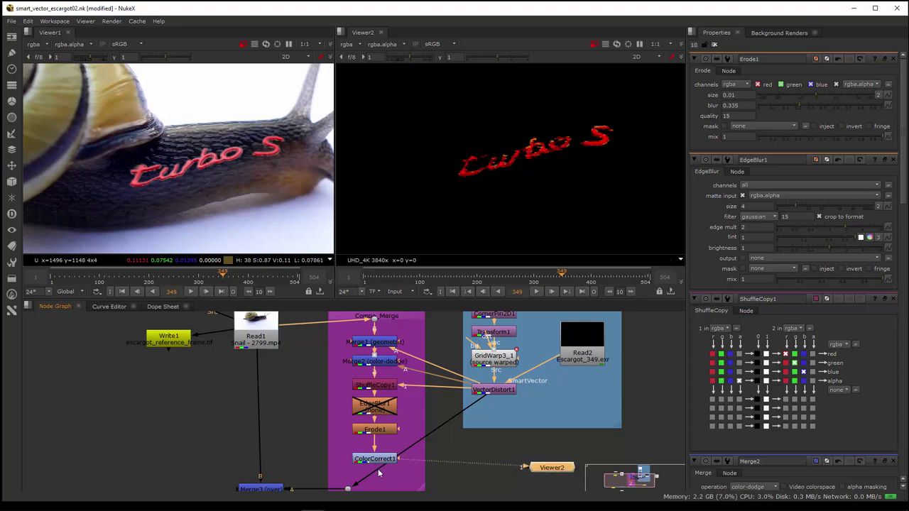
drag(383, 460, 382, 451)
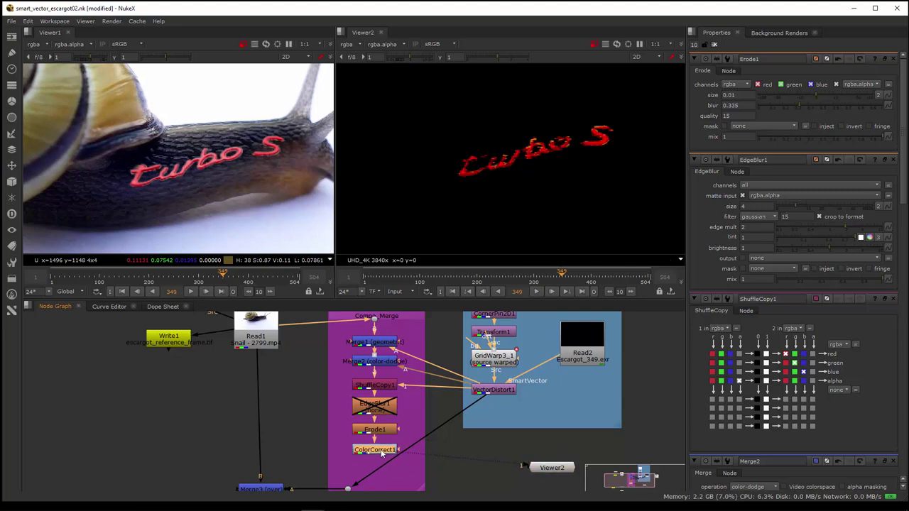
double_click(389, 449)
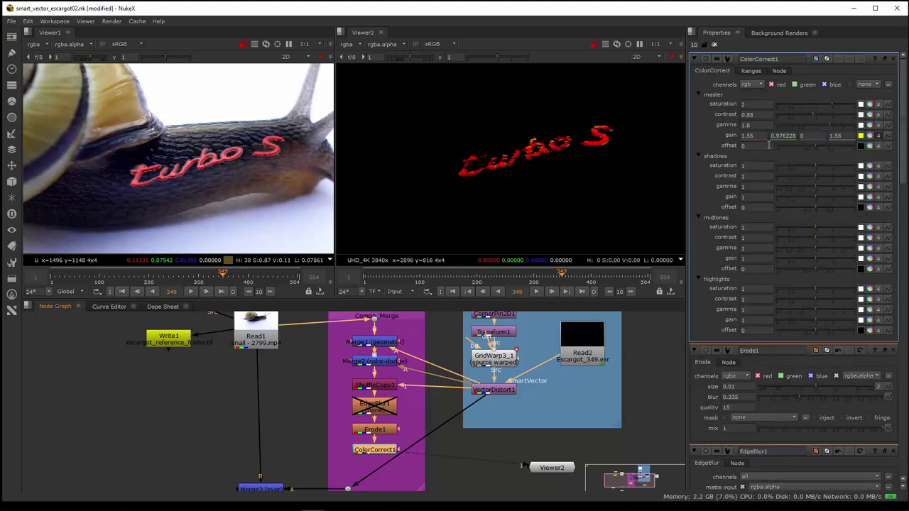
click(871, 136)
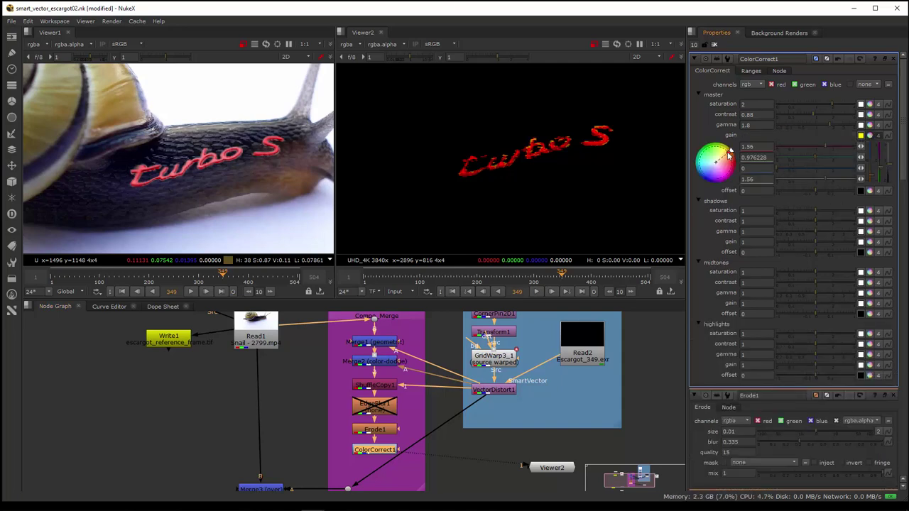
drag(724, 159, 717, 162)
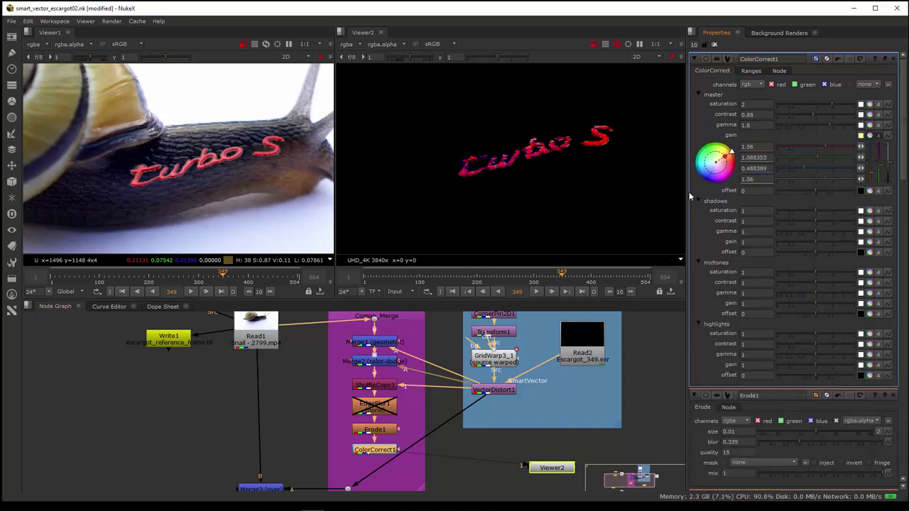
mouse_move(674, 215)
mouse_down()
mouse_move(681, 161)
mouse_move(603, 199)
mouse_move(511, 203)
mouse_move(645, 171)
mouse_move(704, 248)
mouse_move(636, 321)
mouse_move(641, 342)
mouse_move(663, 340)
mouse_move(711, 197)
mouse_move(710, 242)
mouse_move(656, 304)
mouse_move(579, 358)
mouse_move(536, 368)
mouse_up()
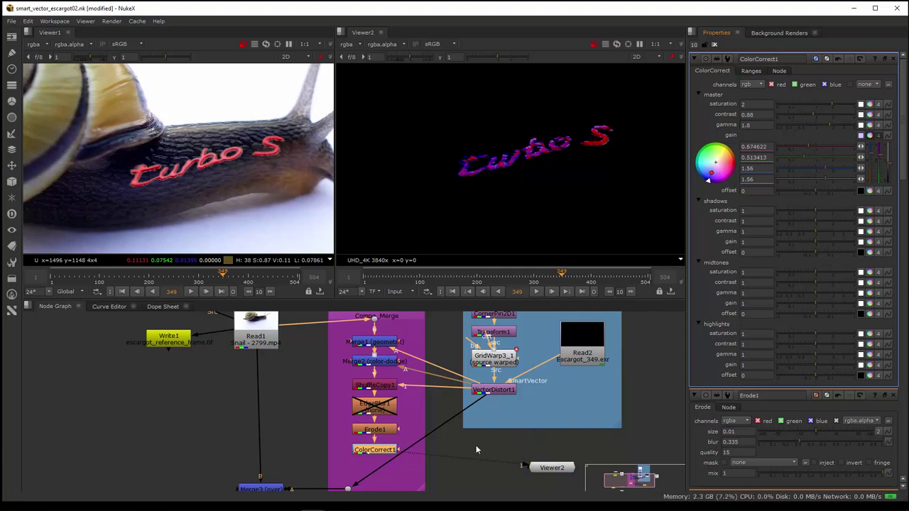
Rewire the dot feeding Merge3's A input from VectorDistort1 to ColorCorrect1, and check the composite in Viewer1
middle_drag(476, 446, 498, 442)
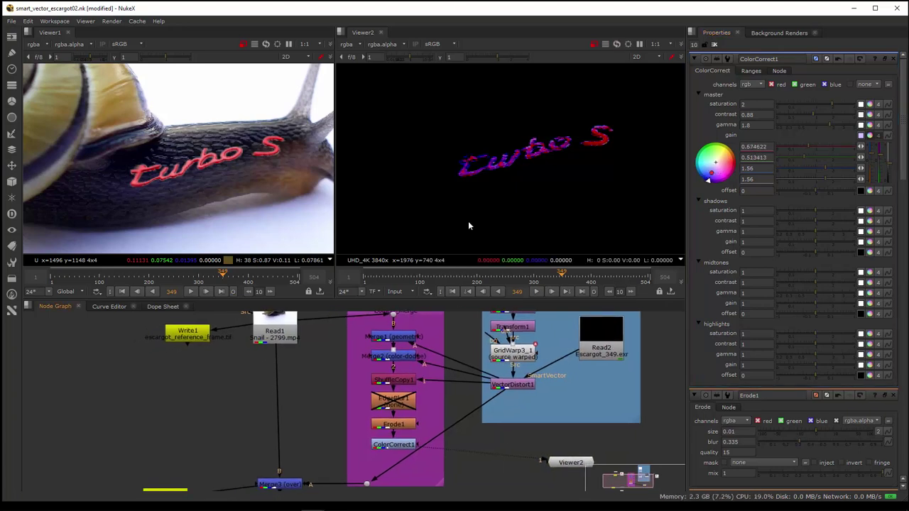
middle_drag(393, 446, 468, 412)
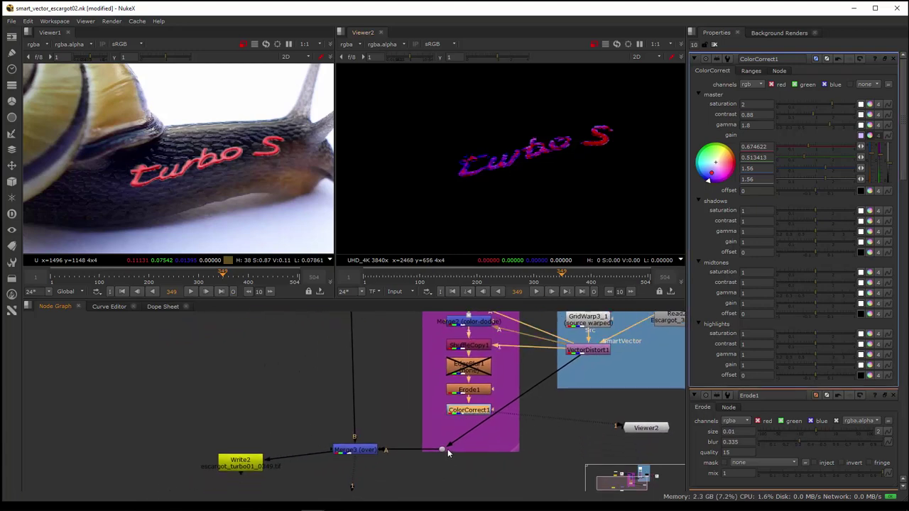
drag(453, 446, 589, 396)
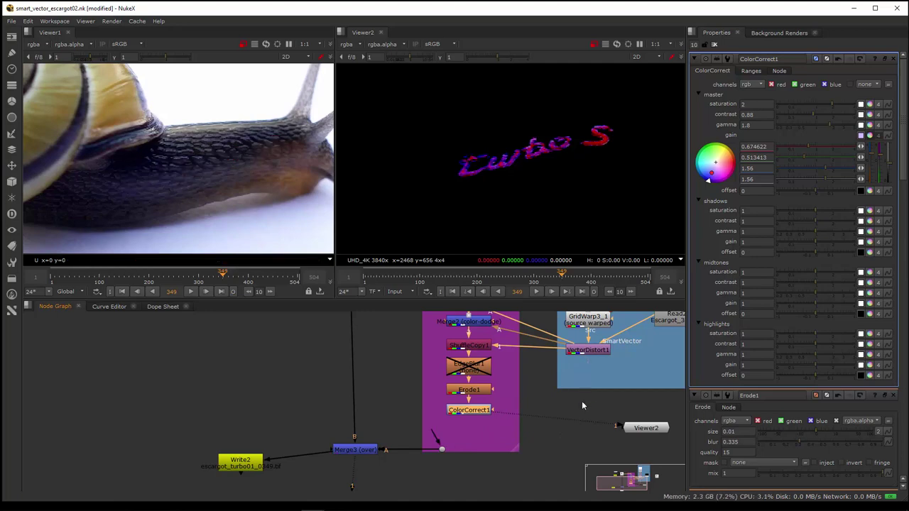
drag(440, 445, 472, 419)
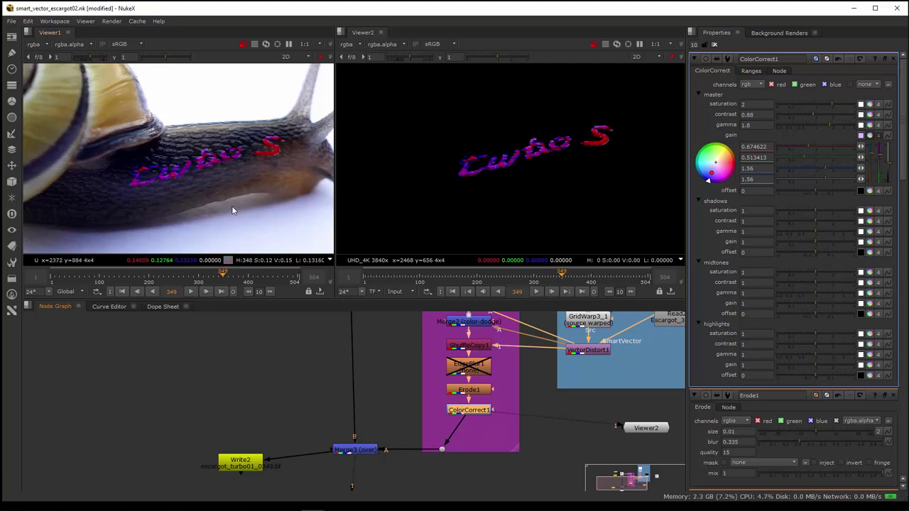
scroll(233, 206, down, 3)
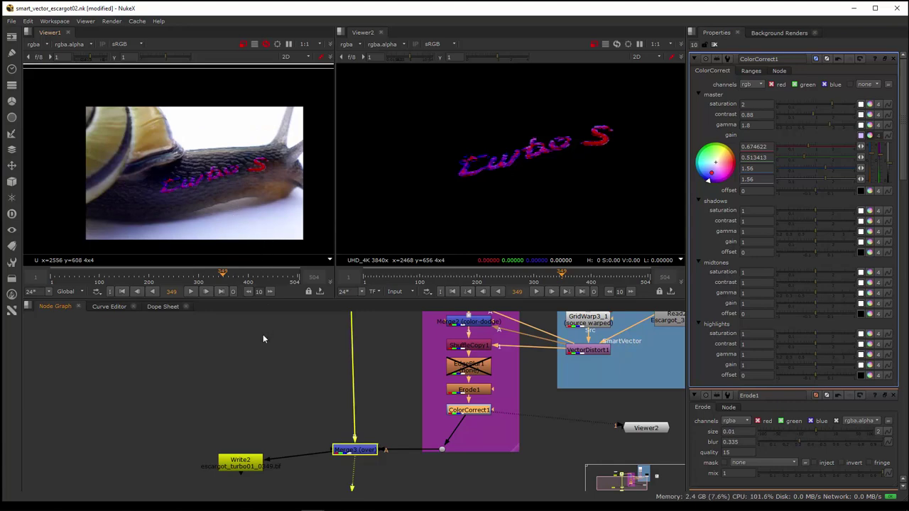
scroll(205, 176, up, 3)
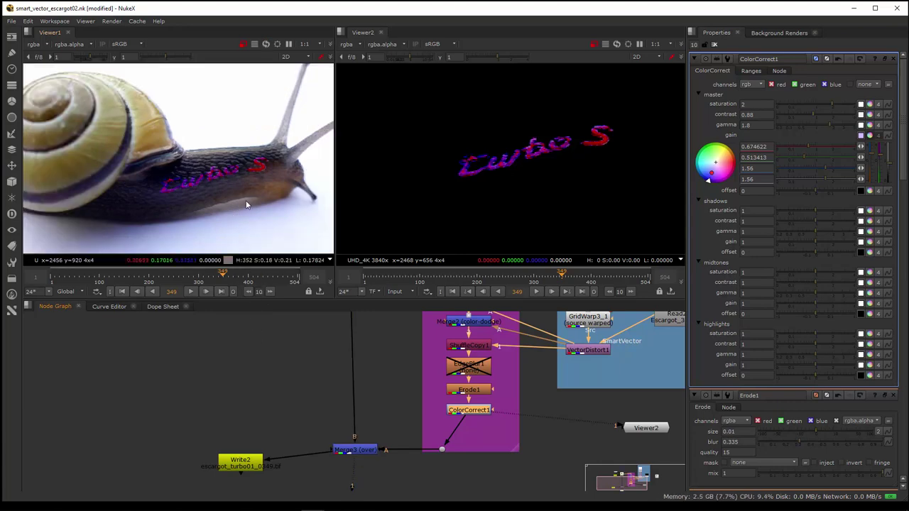